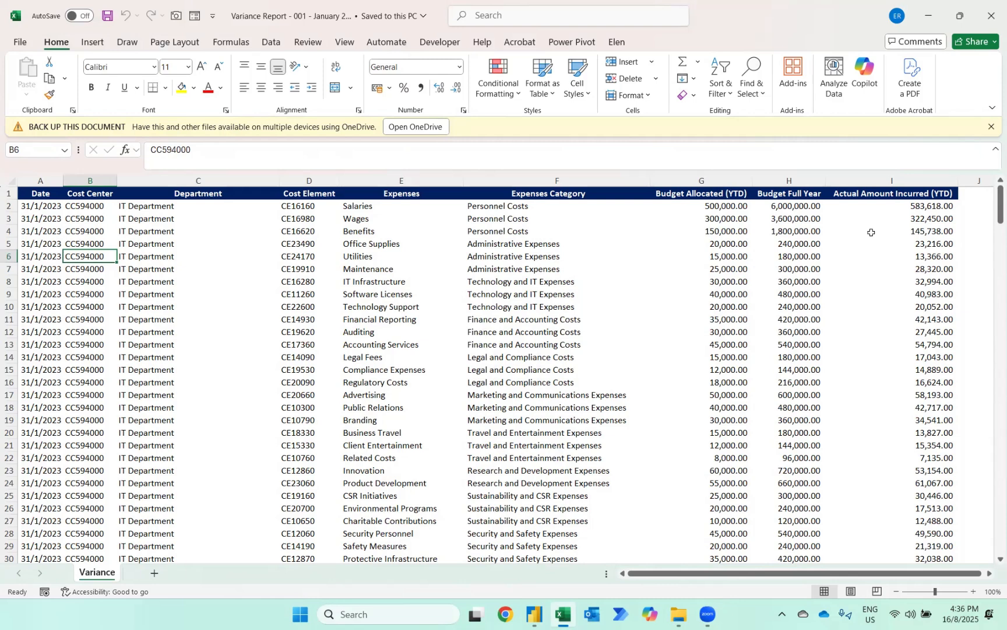
- Switch to Power BI Desktop and import the Variance sheet from the Excel workbook Variance Report - 001 - January 2023 into Power Query Editor
{"action": "key", "text": "alt+Tab"}
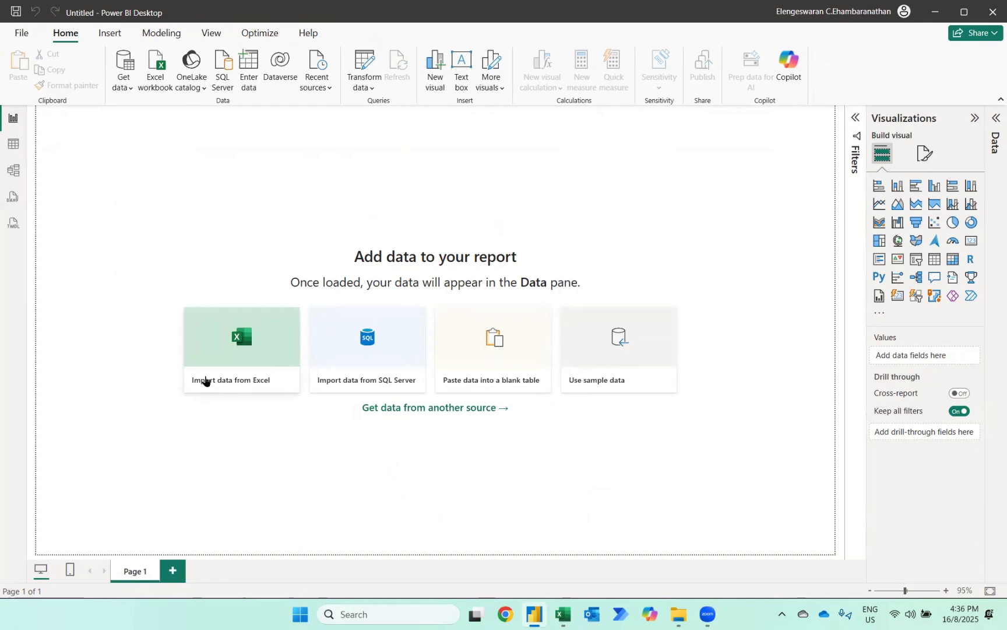
{"action": "left_click", "coordinate": [238, 382]}
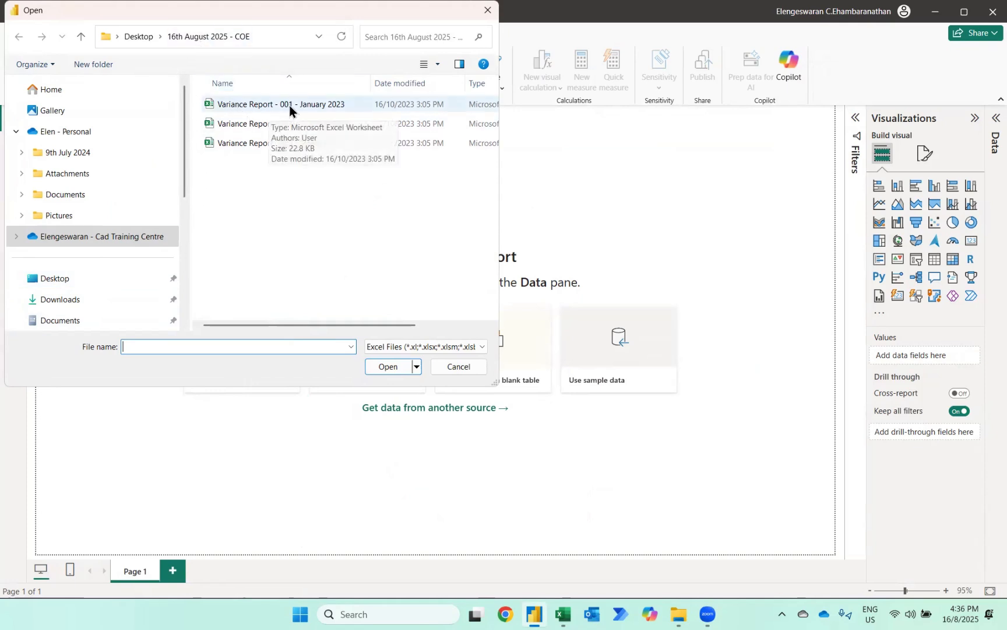
{"action": "left_click", "coordinate": [327, 104]}
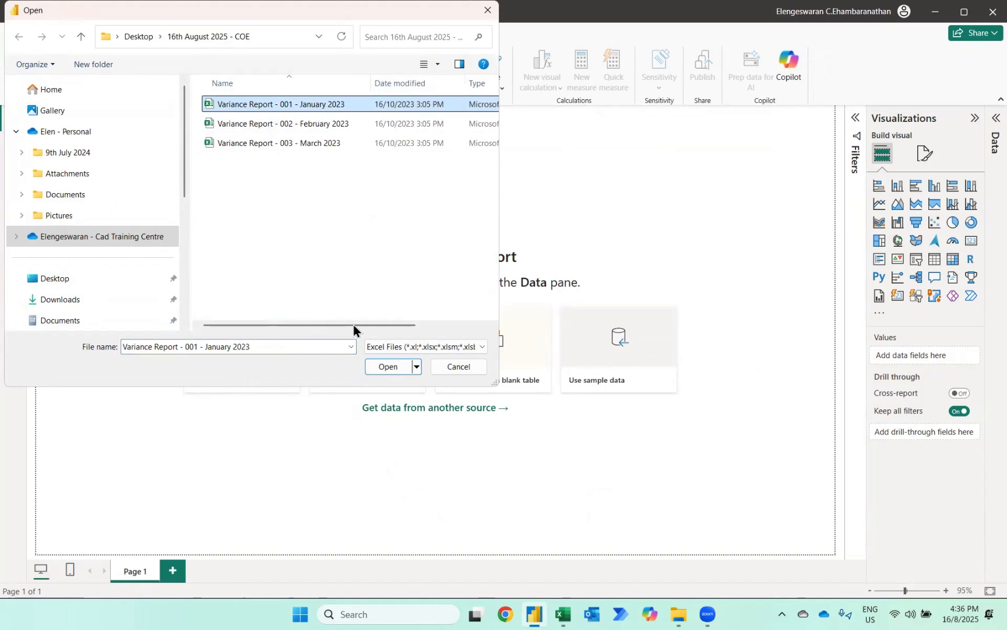
{"action": "left_click", "coordinate": [384, 369]}
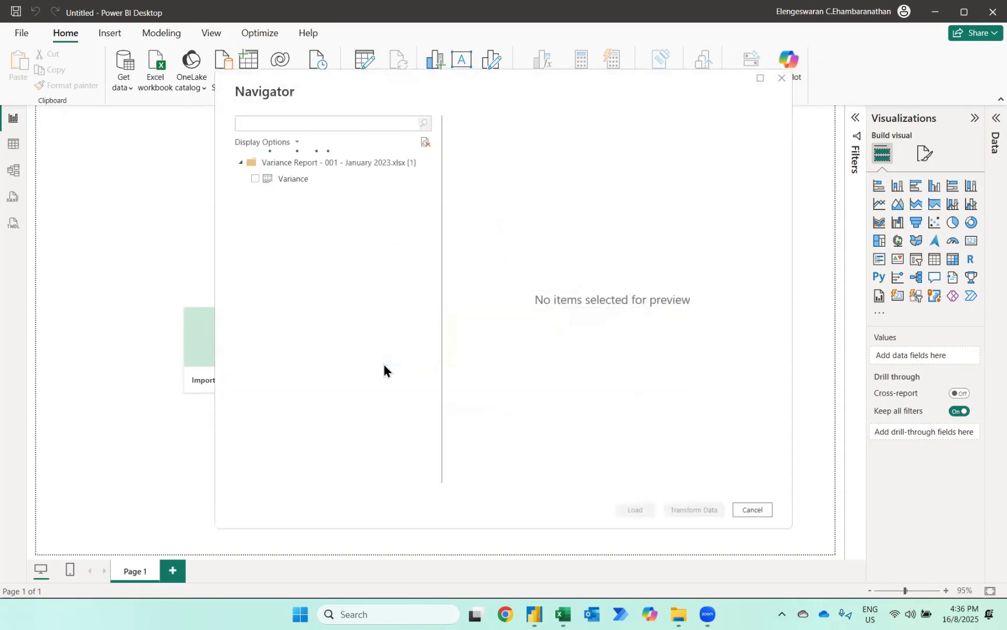
{"action": "left_click", "coordinate": [255, 179]}
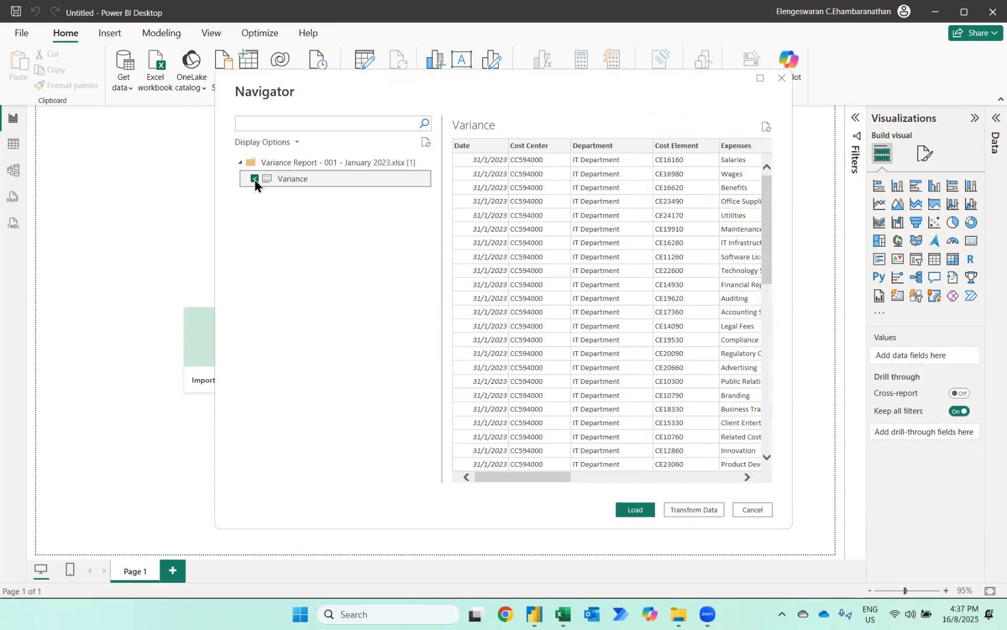
{"action": "left_click", "coordinate": [685, 510]}
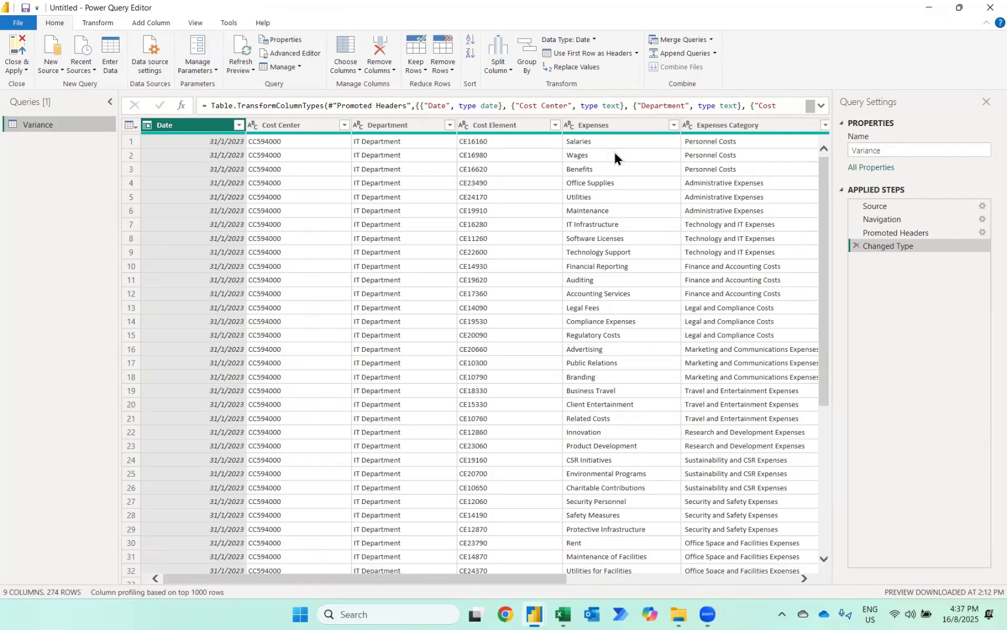
- Add a new column that subtracts Actual Amount Incurred (YTD) from Budget Allocated (YTD) in the Variance query
{"action": "scroll", "coordinate": [615, 156], "scroll_direction": "right", "scroll_amount": 5}
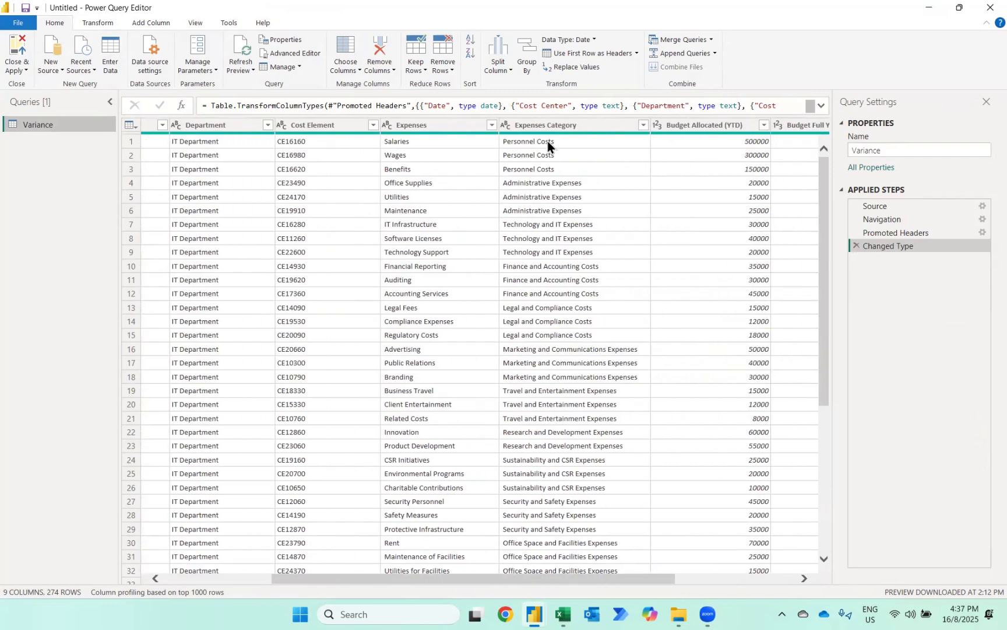
{"action": "scroll", "coordinate": [570, 250], "scroll_direction": "right", "scroll_amount": 3}
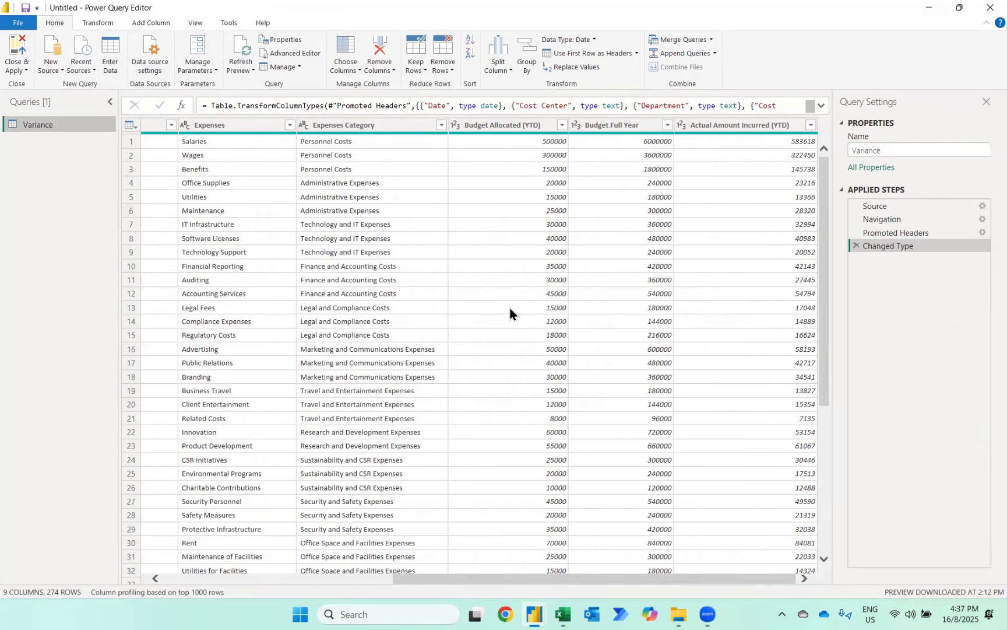
{"action": "scroll", "coordinate": [510, 313], "scroll_direction": "left", "scroll_amount": 8}
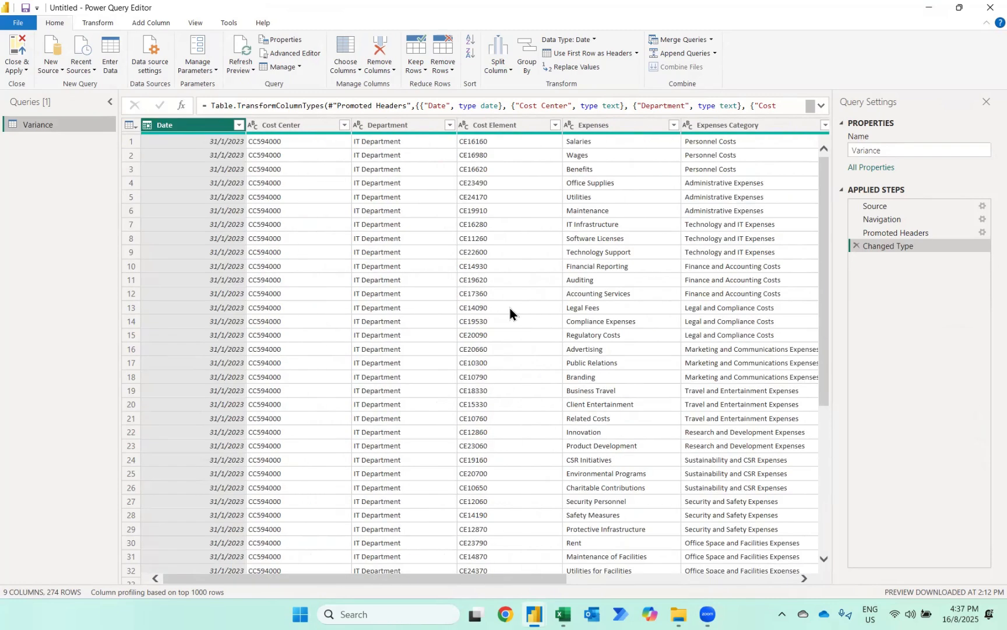
{"action": "scroll", "coordinate": [510, 310], "scroll_direction": "right", "scroll_amount": 8}
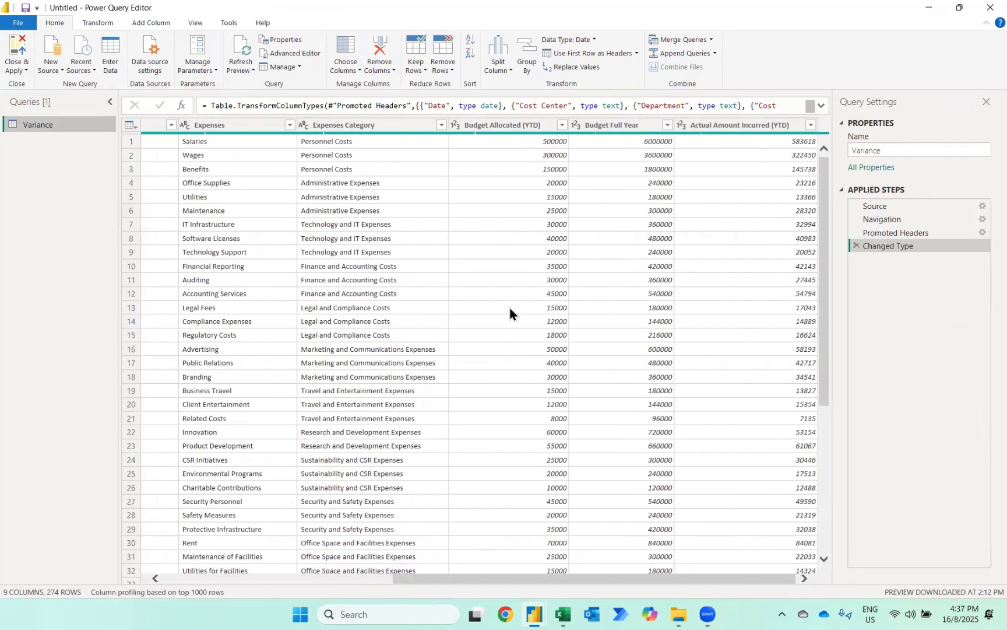
{"action": "left_click", "coordinate": [477, 127]}
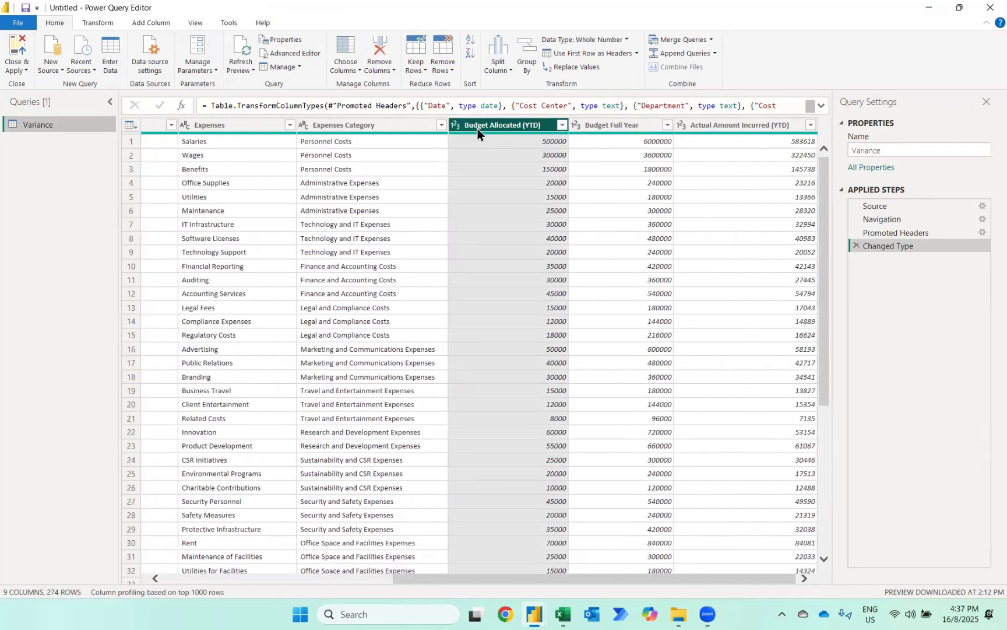
{"action": "left_click", "coordinate": [737, 129], "text": "ctrl"}
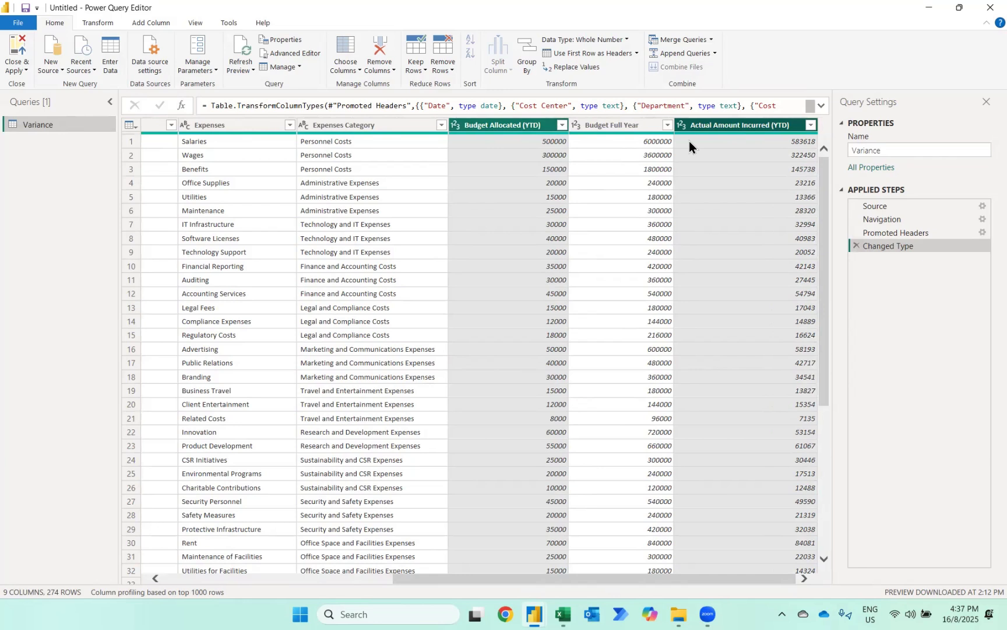
{"action": "left_click", "coordinate": [158, 23]}
{"action": "left_click", "coordinate": [343, 53]}
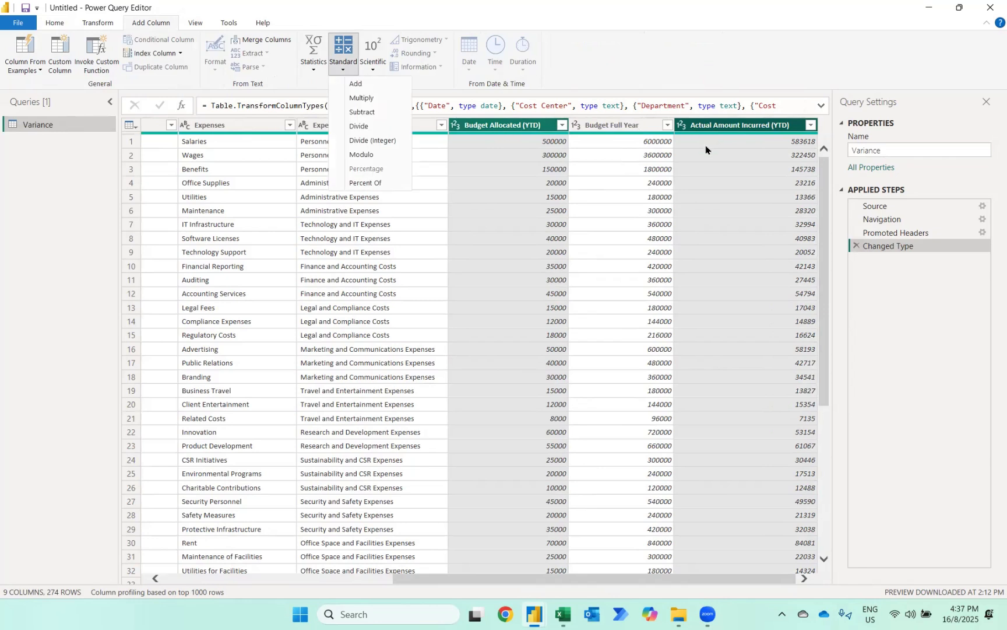
{"action": "left_click", "coordinate": [360, 112]}
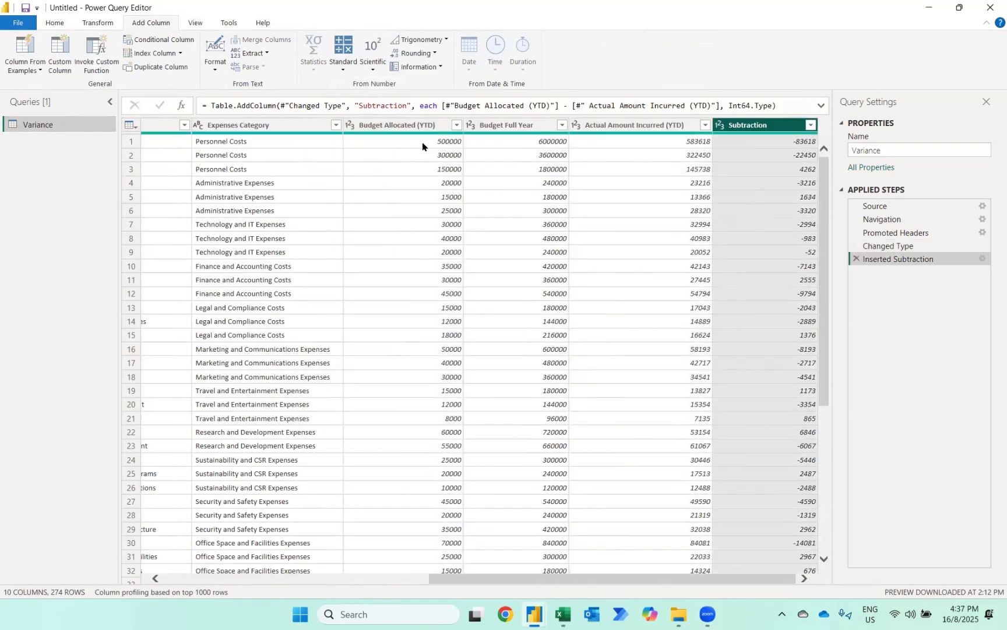
- Rename the new subtraction column as Variance, and close and apply the query to the report
{"action": "double_click", "coordinate": [744, 127]}
{"action": "type", "text": "Va"}
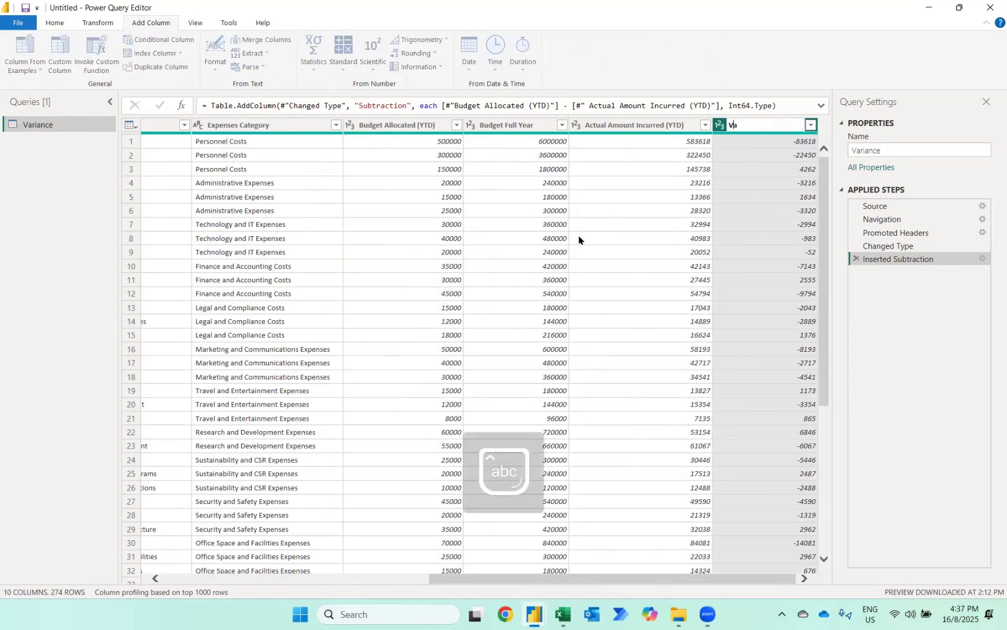
{"action": "type", "text": "riance"}
{"action": "key", "text": "Return"}
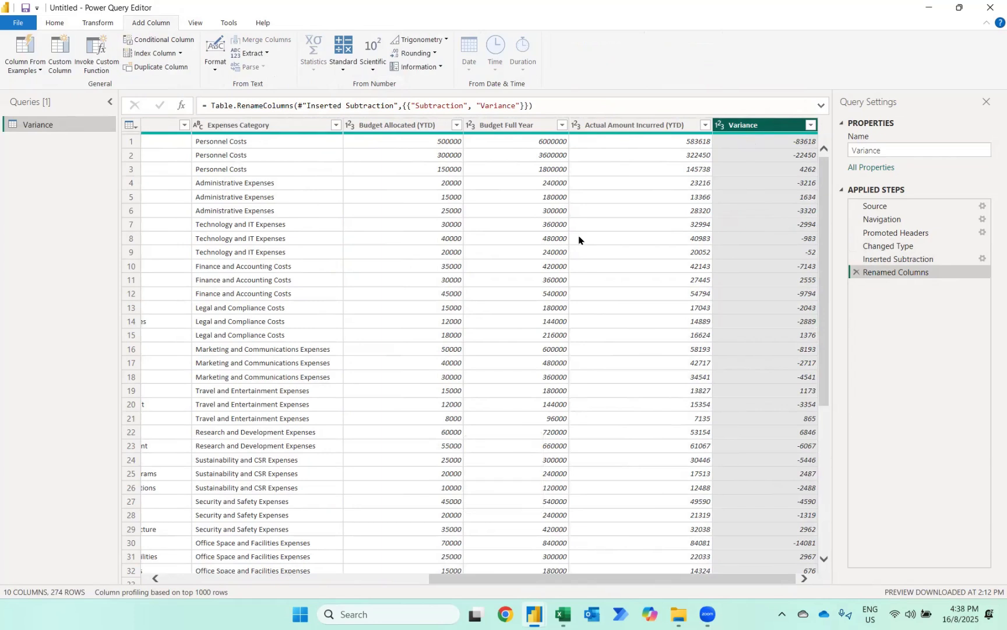
{"action": "left_click", "coordinate": [55, 23]}
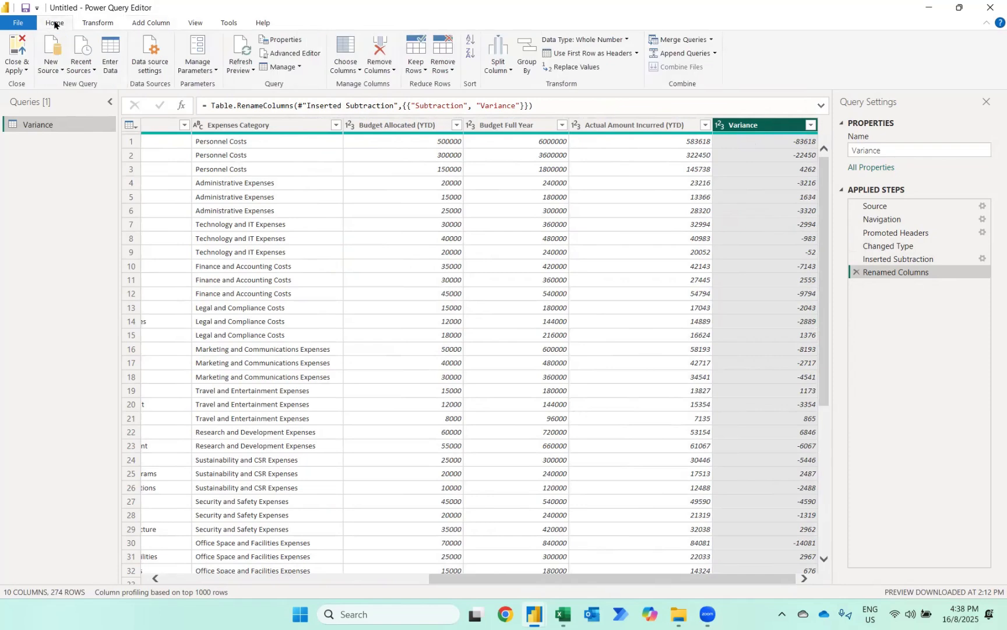
{"action": "left_click", "coordinate": [14, 47]}
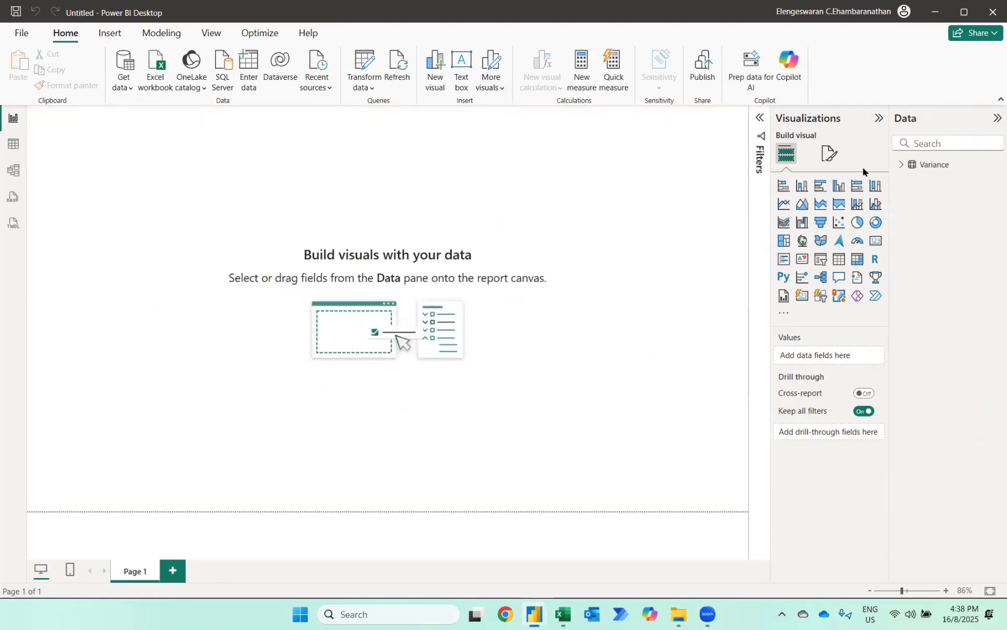
- Add a slicer to the report page using the Department field of the Variance table
{"action": "left_click", "coordinate": [903, 165]}
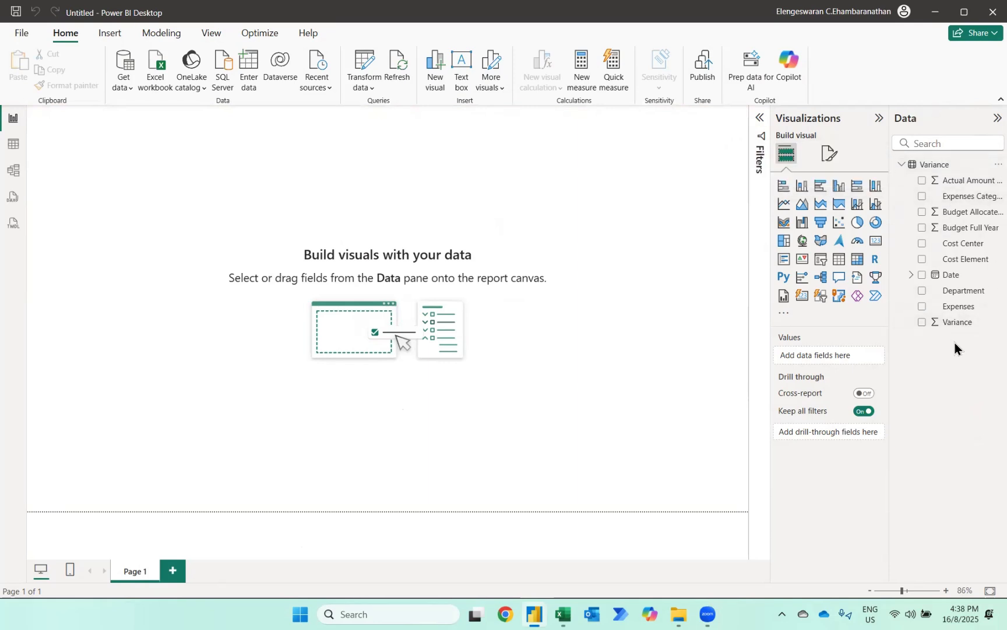
{"action": "left_click", "coordinate": [821, 265]}
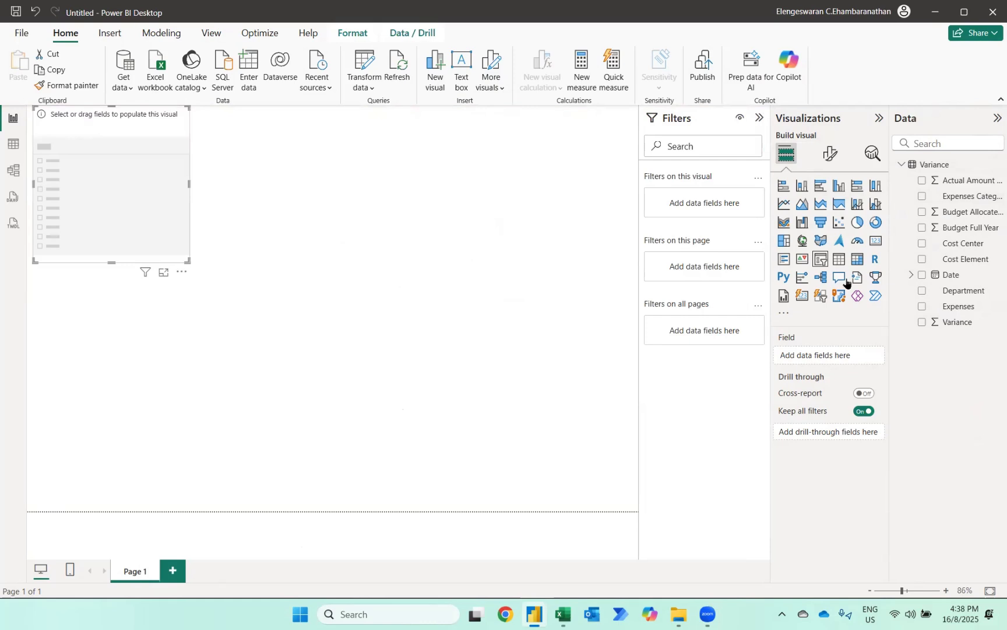
{"action": "left_click", "coordinate": [922, 291]}
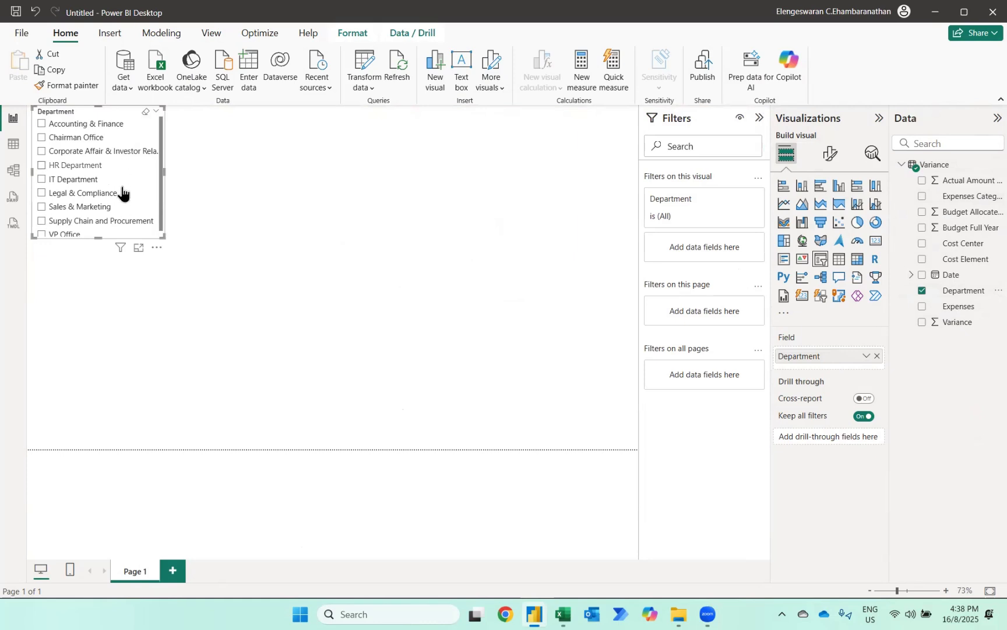
- Set the Department slicer's style to Tile
{"action": "left_click", "coordinate": [826, 156]}
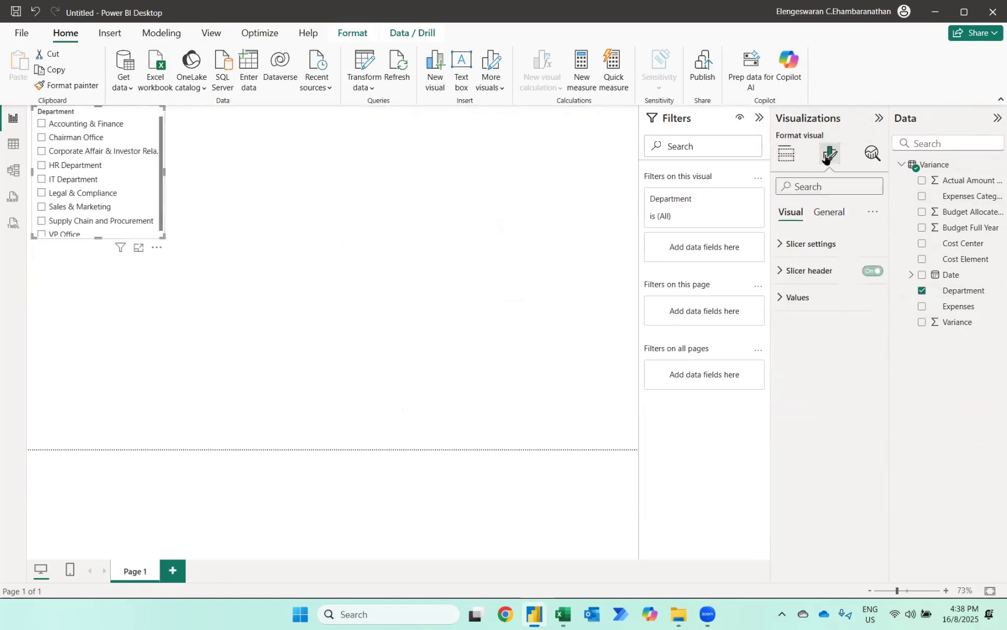
{"action": "left_click", "coordinate": [799, 252]}
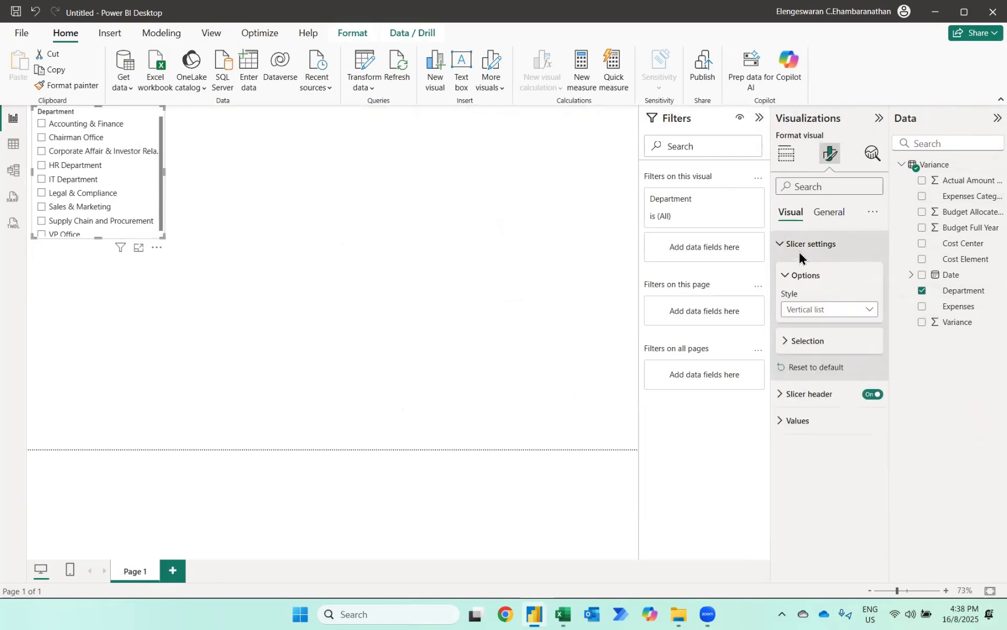
{"action": "left_click", "coordinate": [815, 308]}
{"action": "left_click", "coordinate": [798, 343]}
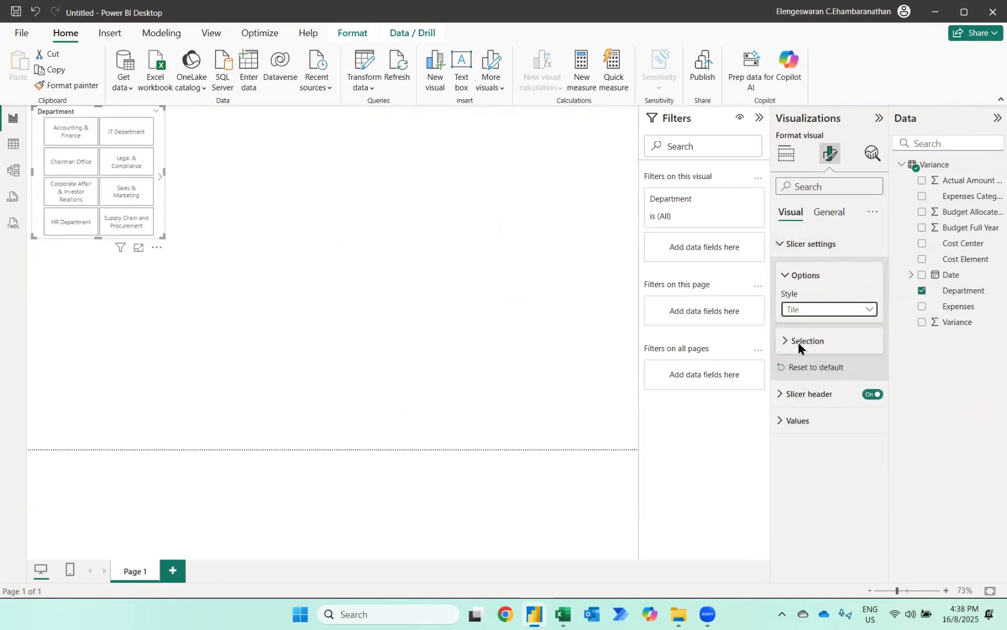
- Move the Department slicer slightly down the page and resize it into a single row of tiles spanning the page width
{"action": "left_click_drag", "start_coordinate": [88, 113], "coordinate": [83, 143]}
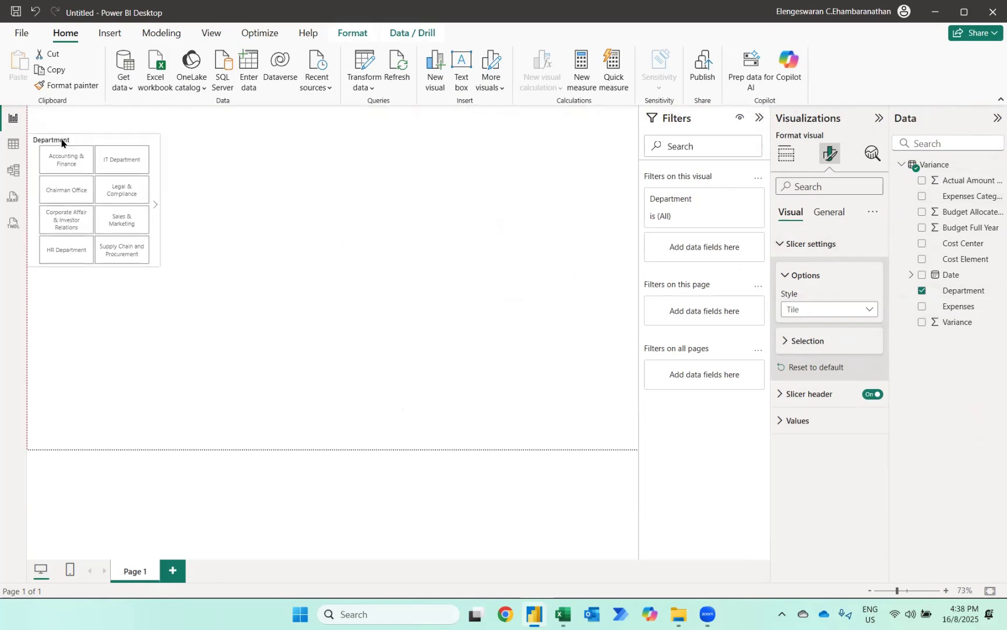
{"action": "left_click_drag", "start_coordinate": [155, 266], "coordinate": [634, 202]}
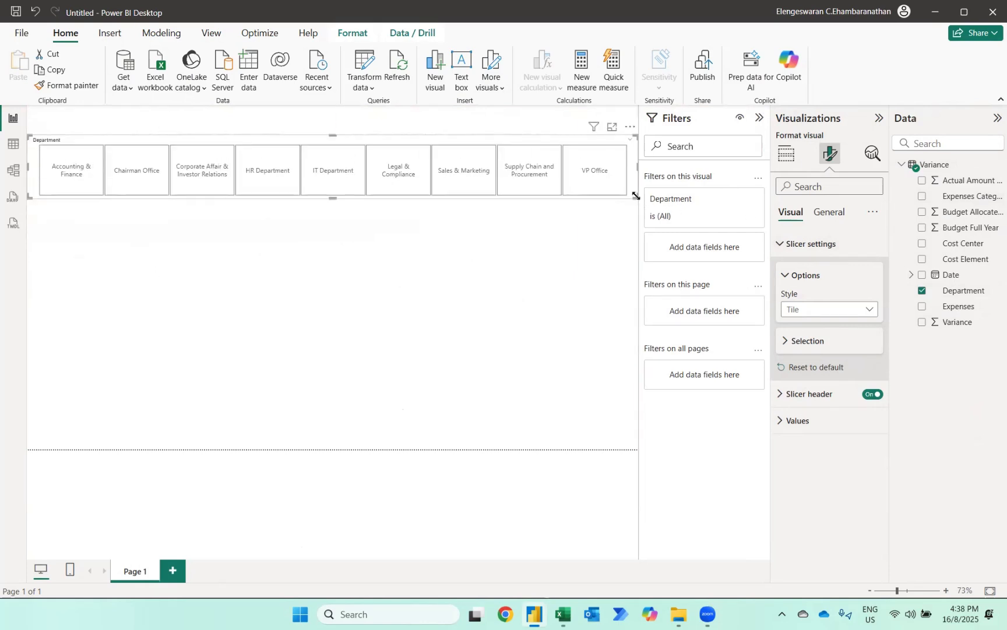
{"action": "left_click_drag", "start_coordinate": [228, 141], "coordinate": [227, 150]}
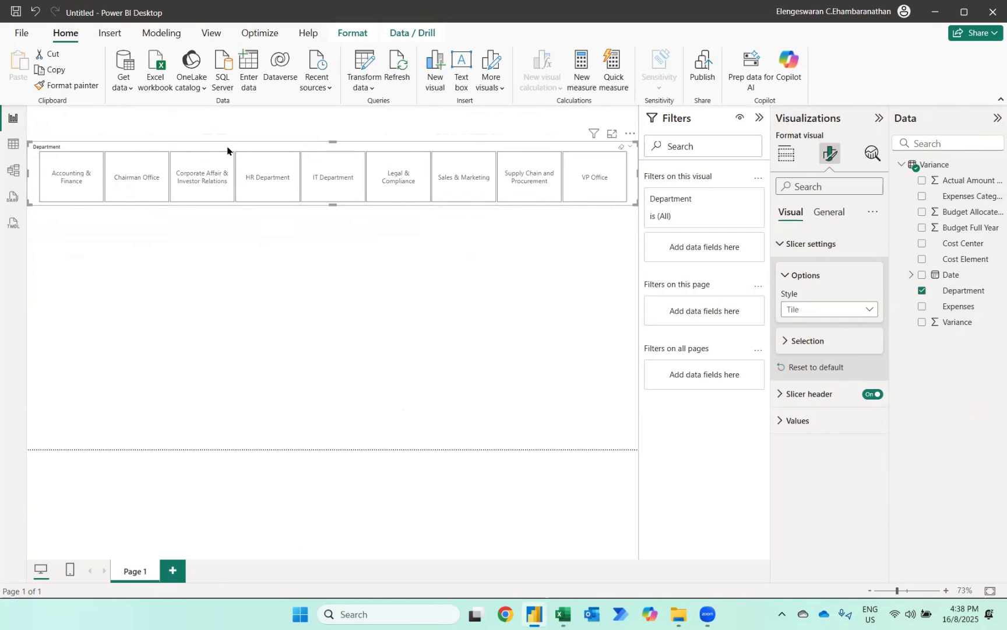
- Add a separate card visual showing the sum of Budget Allocated (YTD) below the Department slicer
{"action": "left_click", "coordinate": [182, 228]}
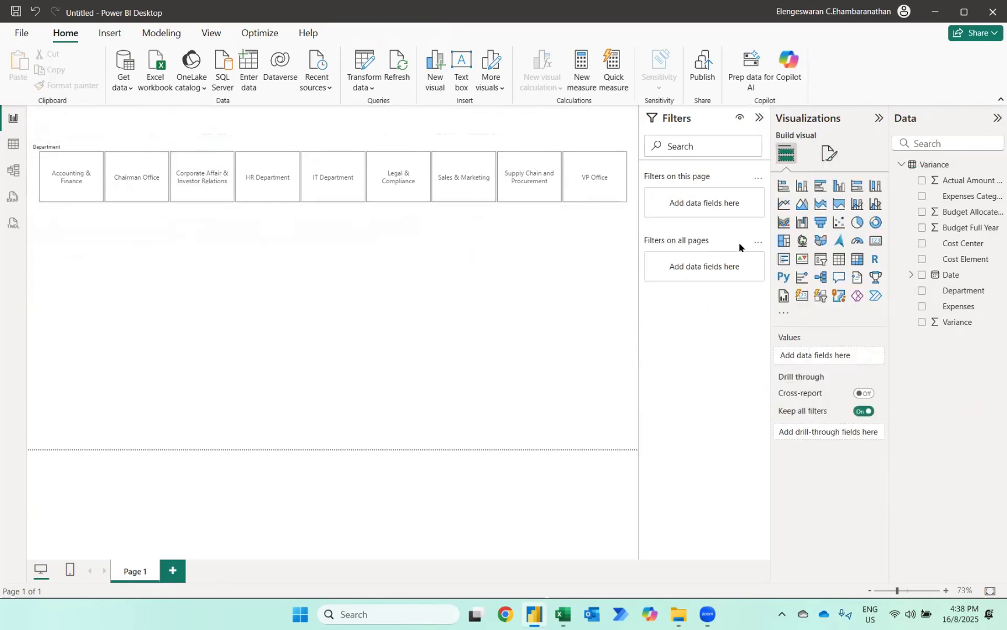
{"action": "left_click", "coordinate": [876, 243]}
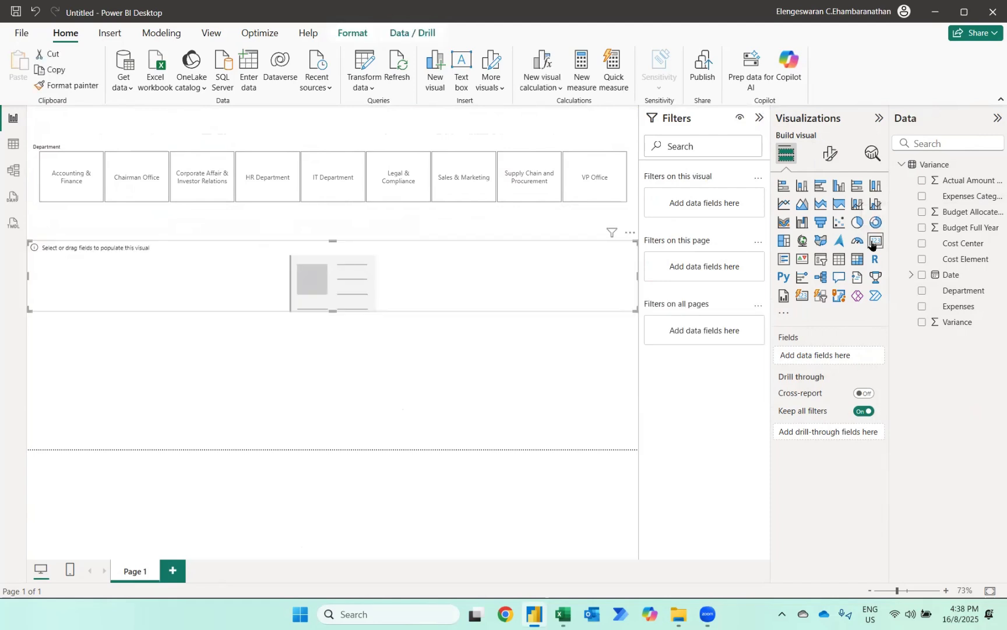
{"action": "left_click", "coordinate": [921, 212]}
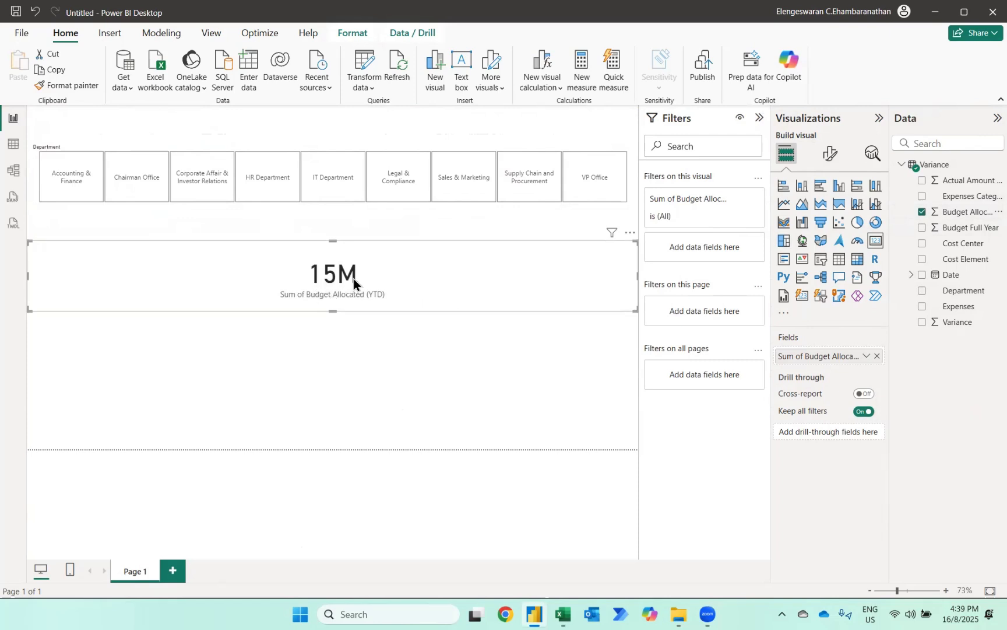
- Set the display units of the budget card's callout value to None
{"action": "left_click", "coordinate": [828, 156]}
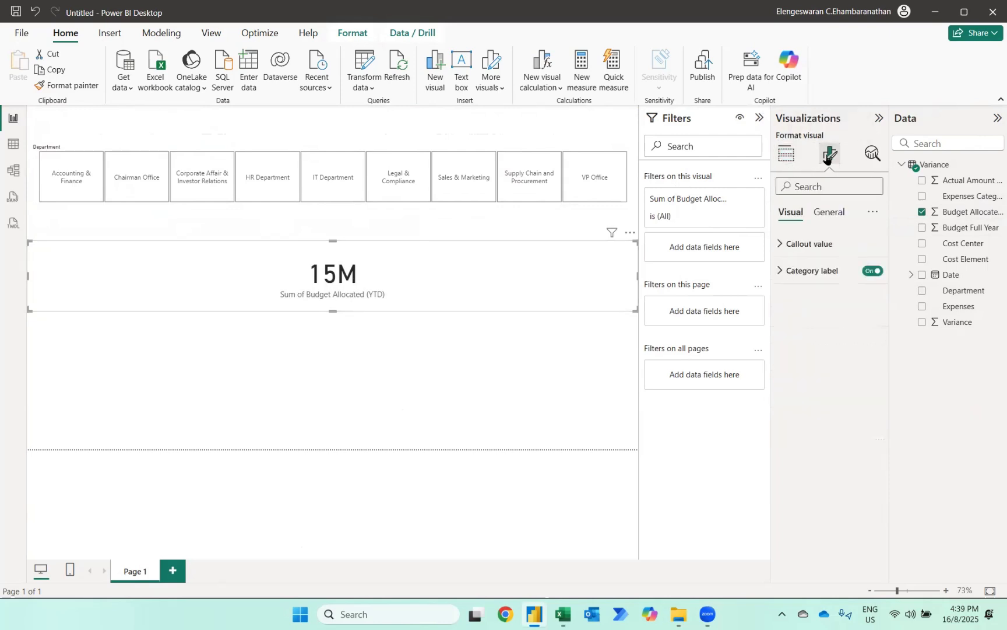
{"action": "left_click", "coordinate": [796, 244]}
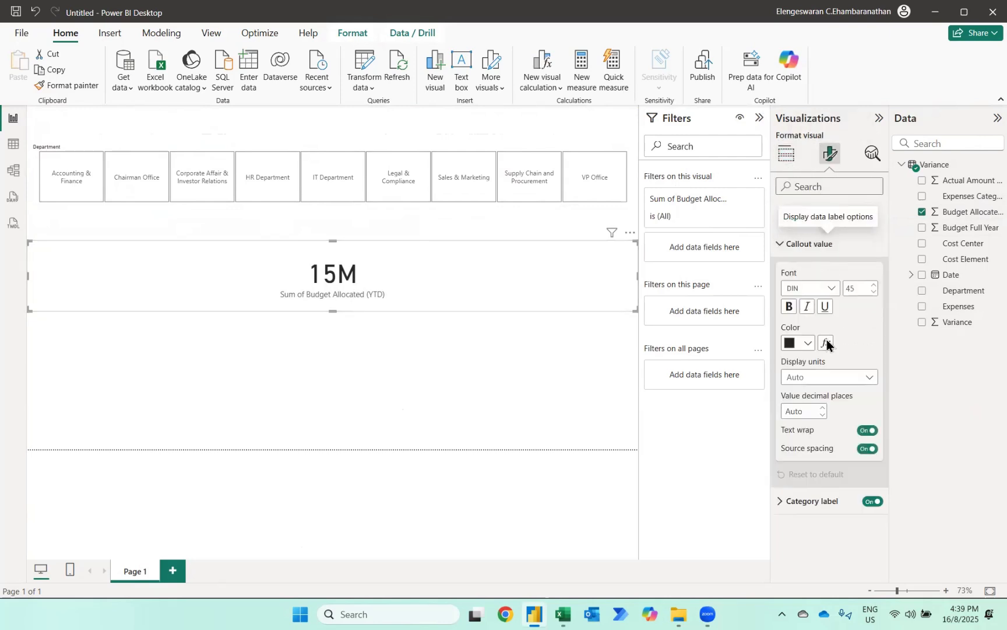
{"action": "left_click", "coordinate": [816, 377]}
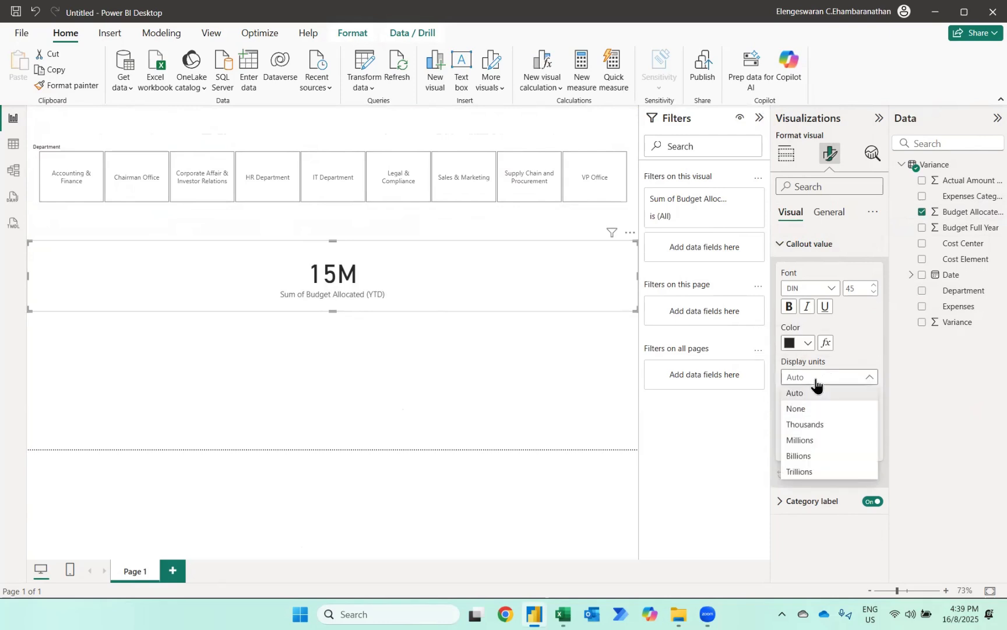
{"action": "left_click", "coordinate": [798, 409]}
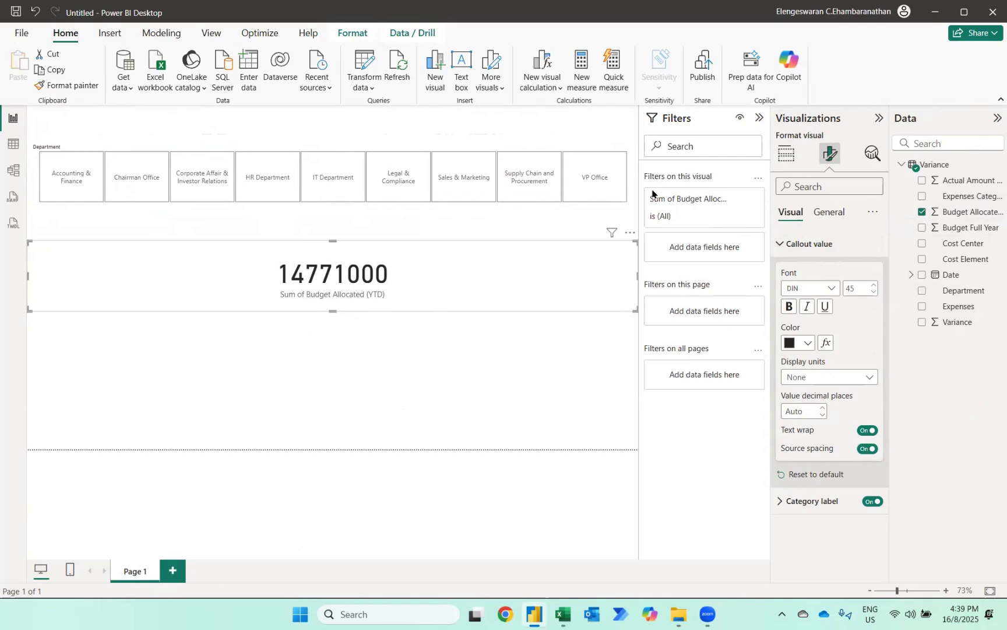
- Turn on the thousands separator for Actual Amount Incurred (YTD), Budget Allocated (YTD), Budget Full Year and Variance in the model, and return to the report
{"action": "left_click", "coordinate": [969, 213]}
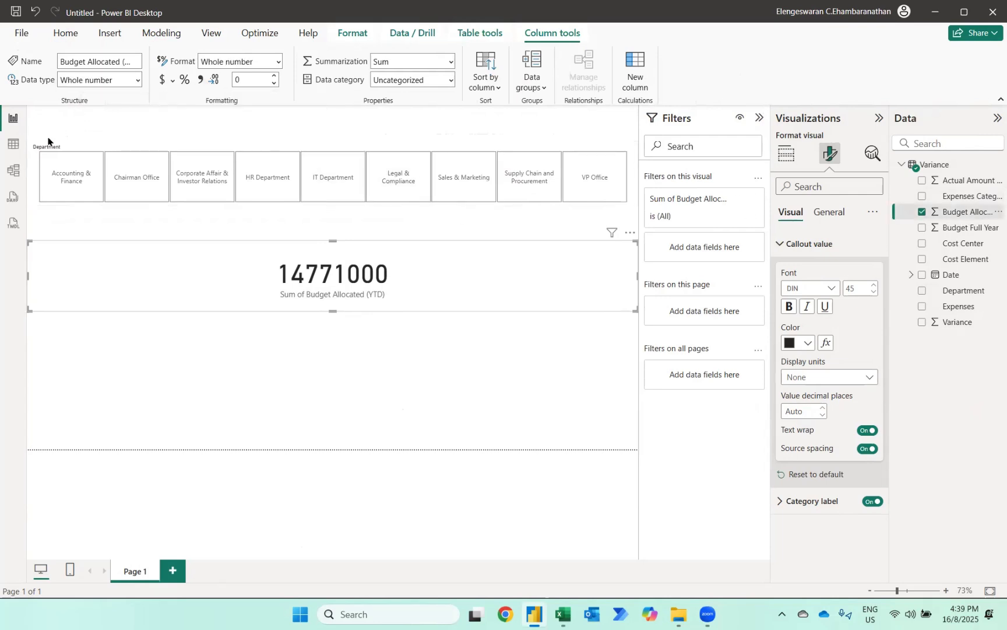
{"action": "left_click", "coordinate": [12, 170]}
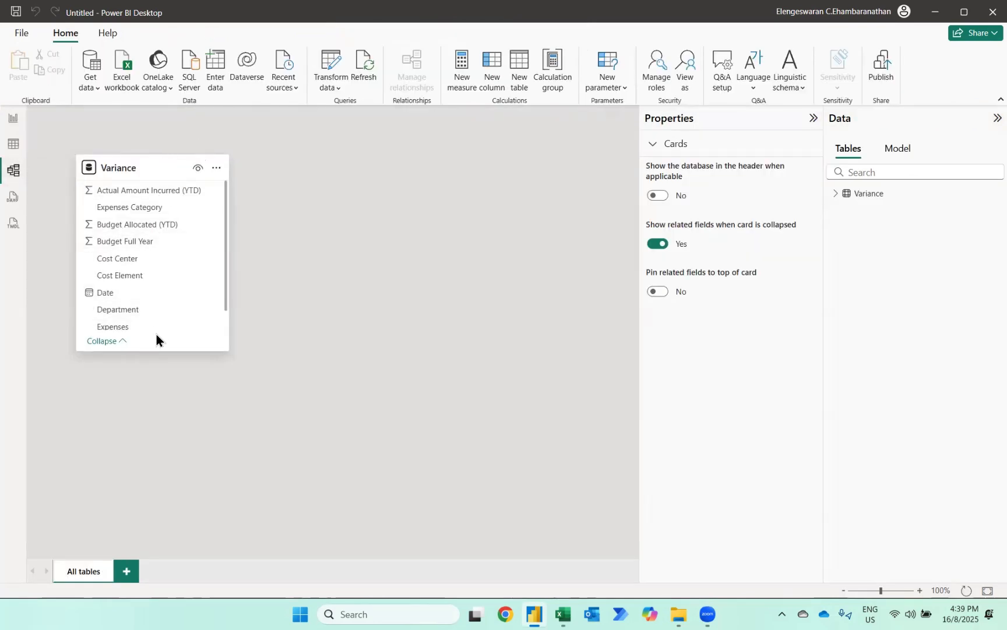
{"action": "left_click", "coordinate": [123, 192]}
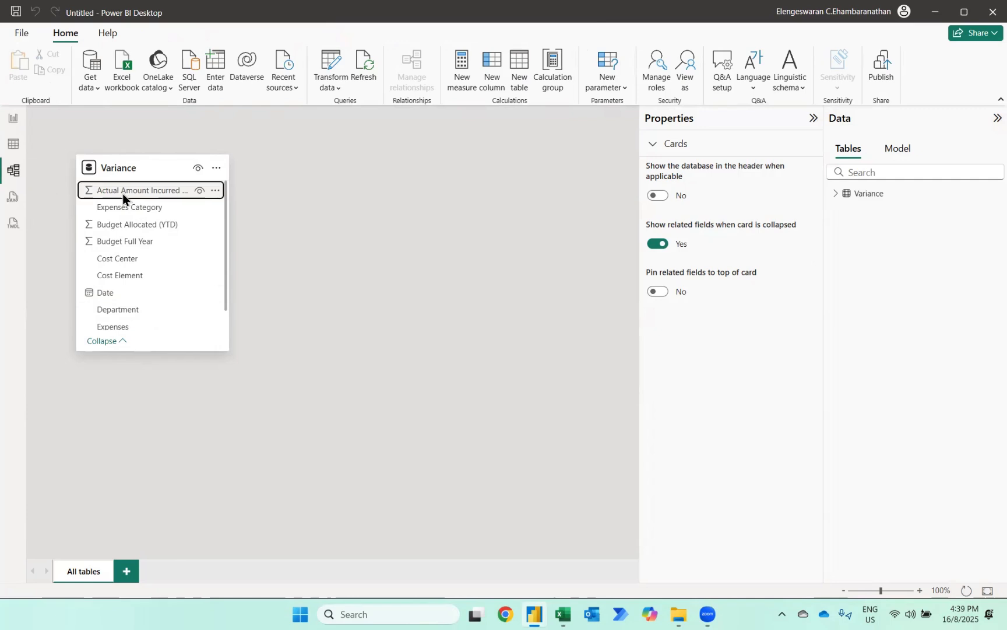
{"action": "left_click", "coordinate": [121, 225], "text": "ctrl"}
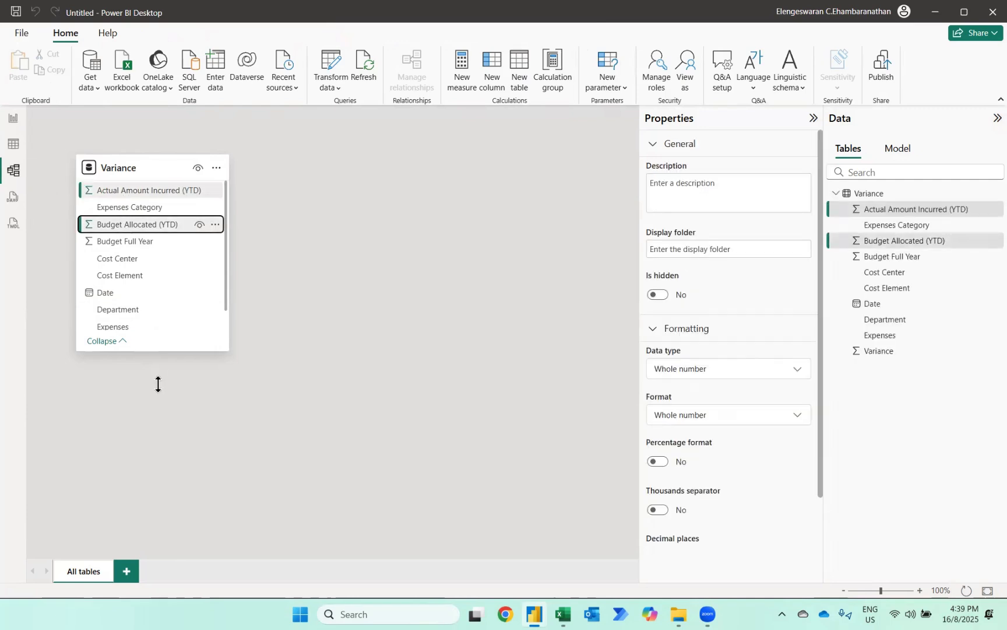
{"action": "left_click", "coordinate": [107, 243], "text": "ctrl"}
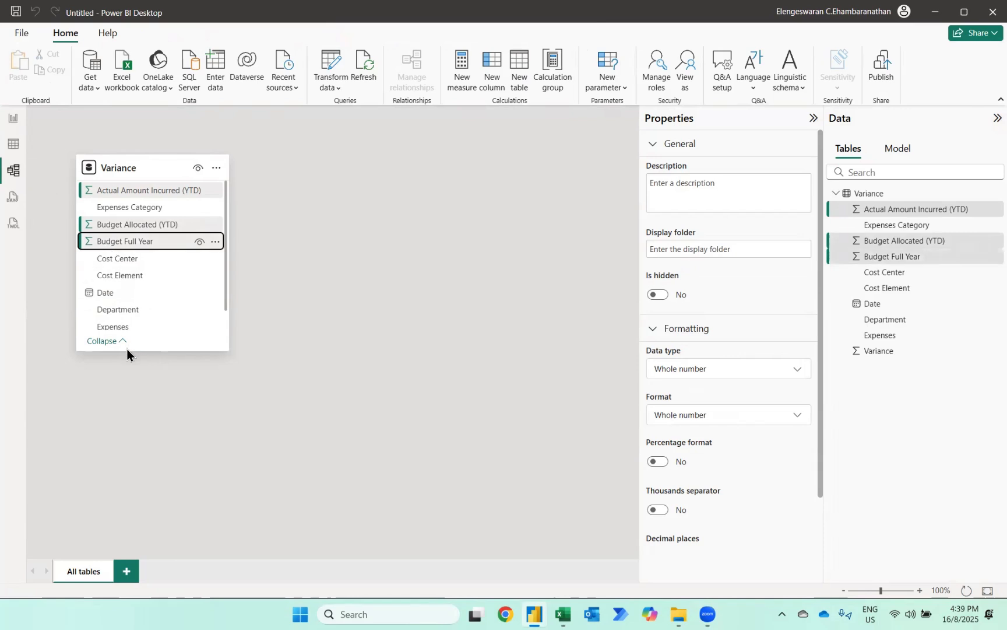
{"action": "left_click_drag", "start_coordinate": [124, 353], "coordinate": [123, 391]}
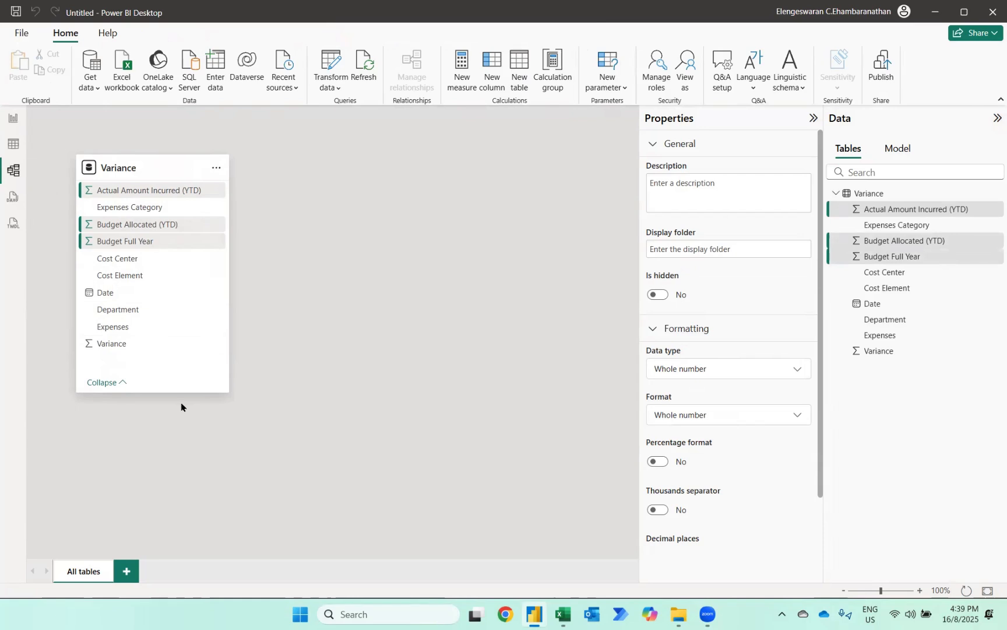
{"action": "left_click", "coordinate": [124, 346]}
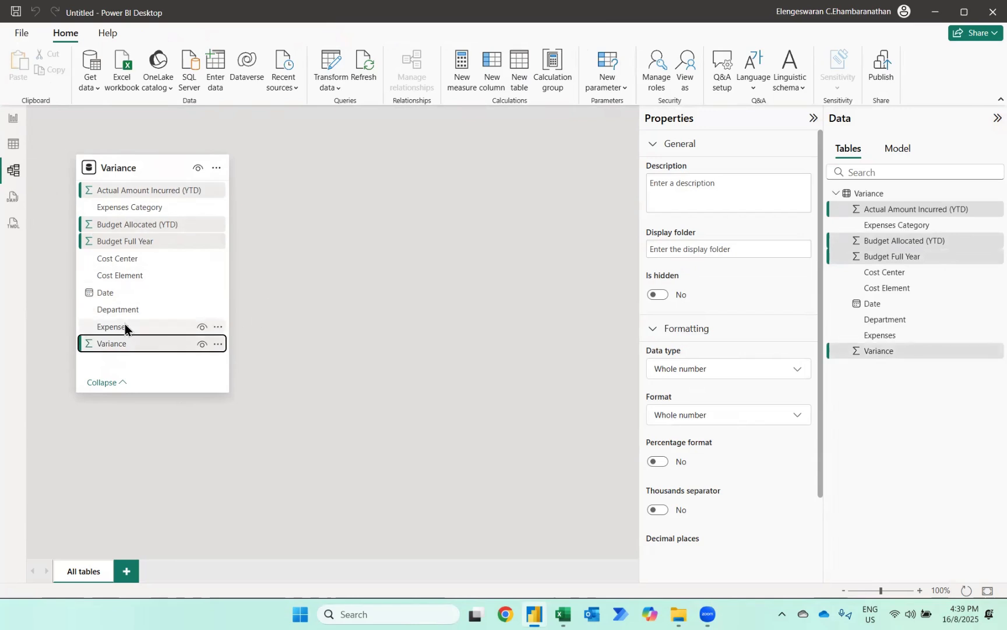
{"action": "left_click", "coordinate": [659, 511]}
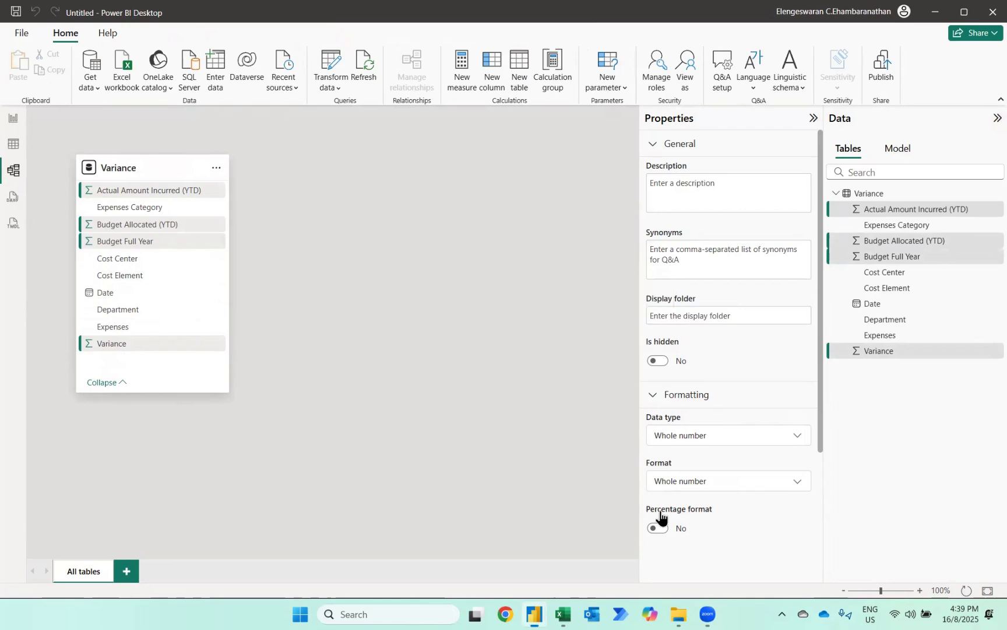
{"action": "left_click", "coordinate": [11, 120]}
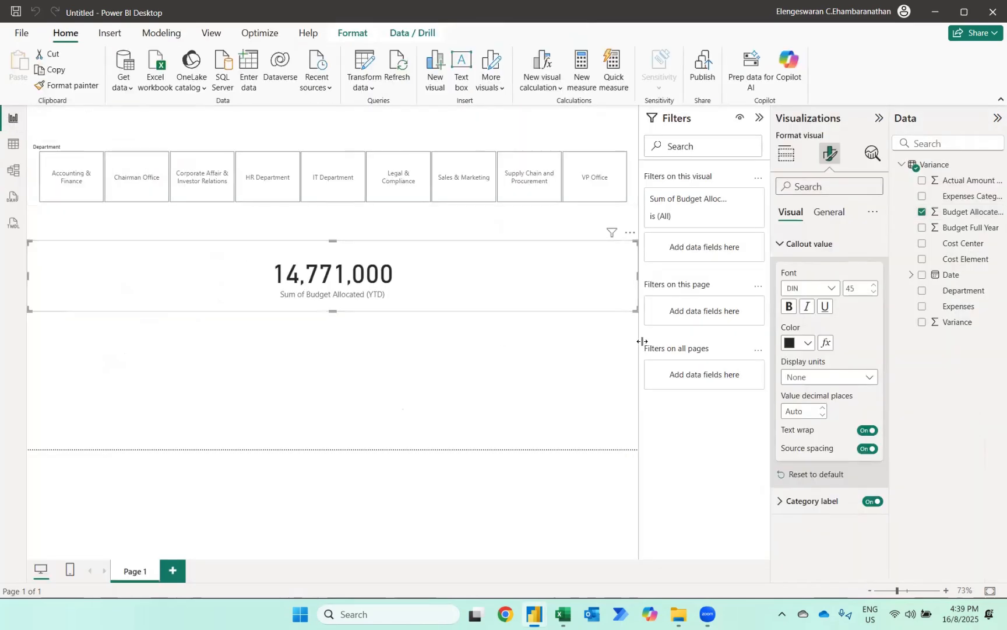
- Shrink the budget card to about a quarter of the page width and copy it three times into a row of four cards below the slicer
{"action": "left_click_drag", "start_coordinate": [633, 309], "coordinate": [170, 267]}
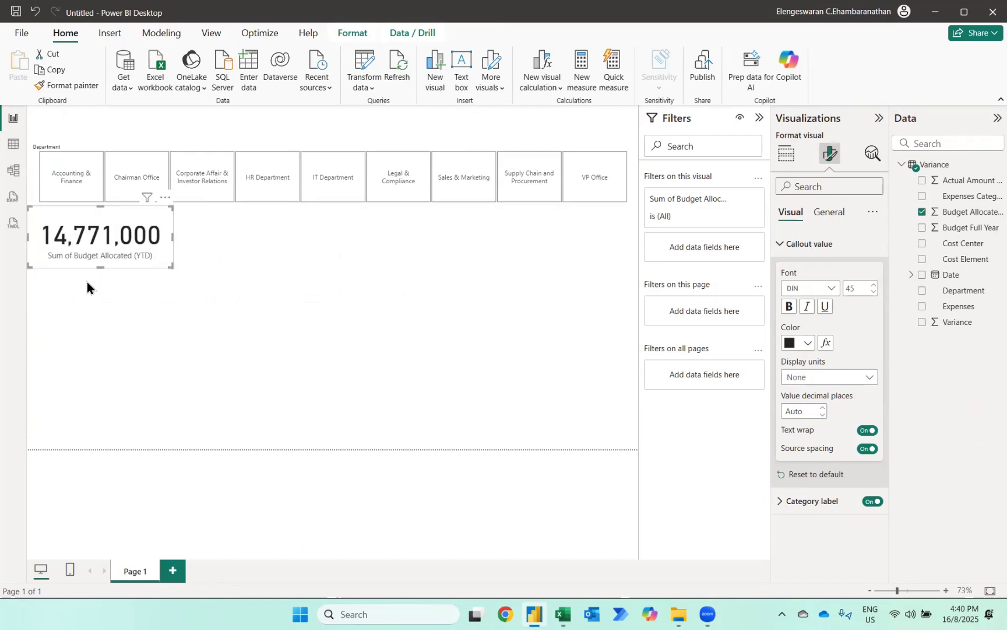
{"action": "key", "text": "ctrl+c"}
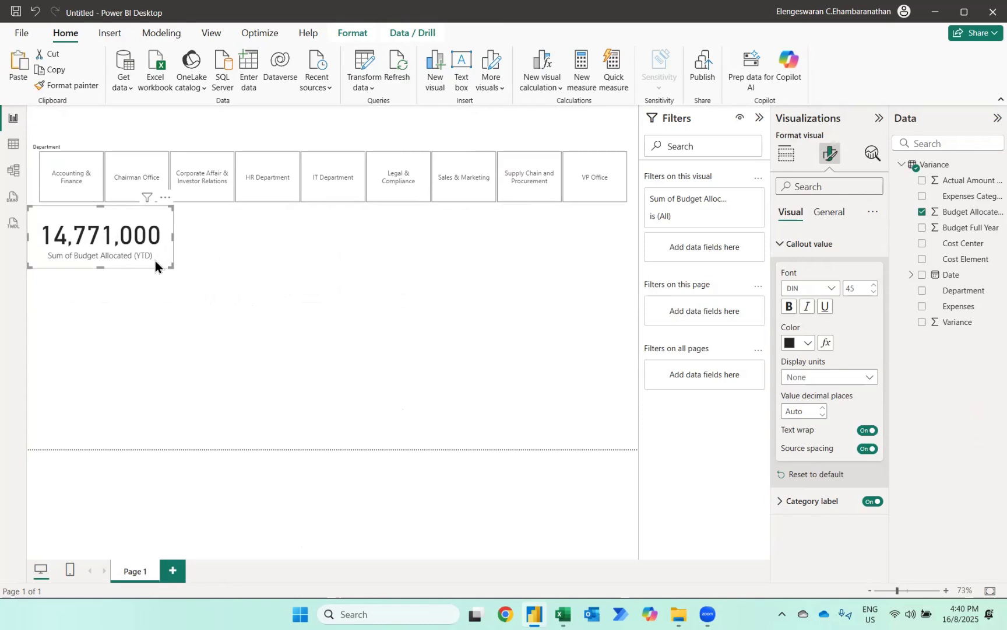
{"action": "key", "text": "ctrl+v"}
{"action": "left_click_drag", "start_coordinate": [155, 260], "coordinate": [299, 258]}
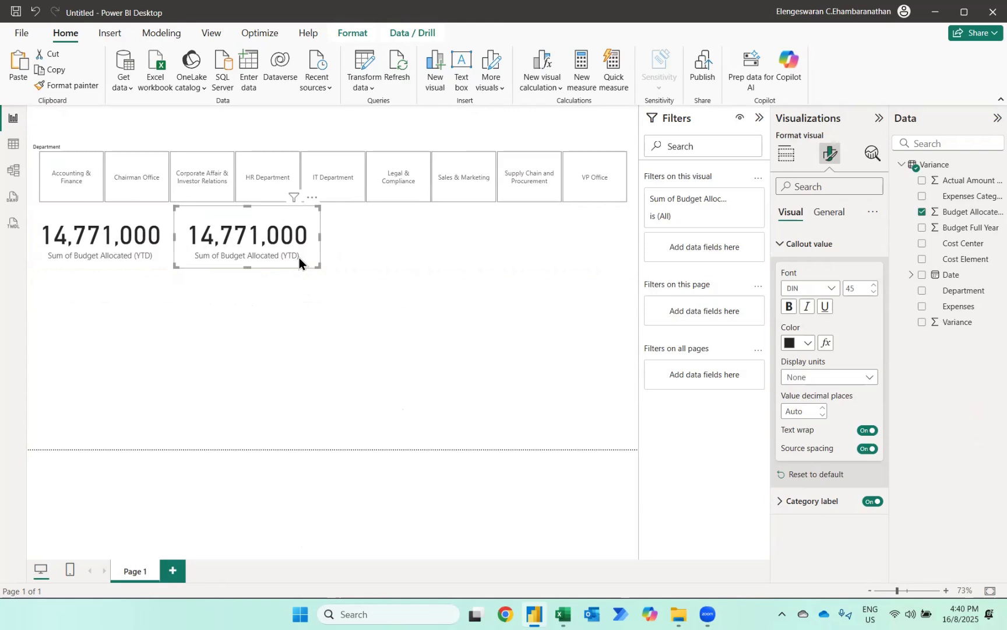
{"action": "key", "text": "ctrl+c"}
{"action": "key", "text": "ctrl+v"}
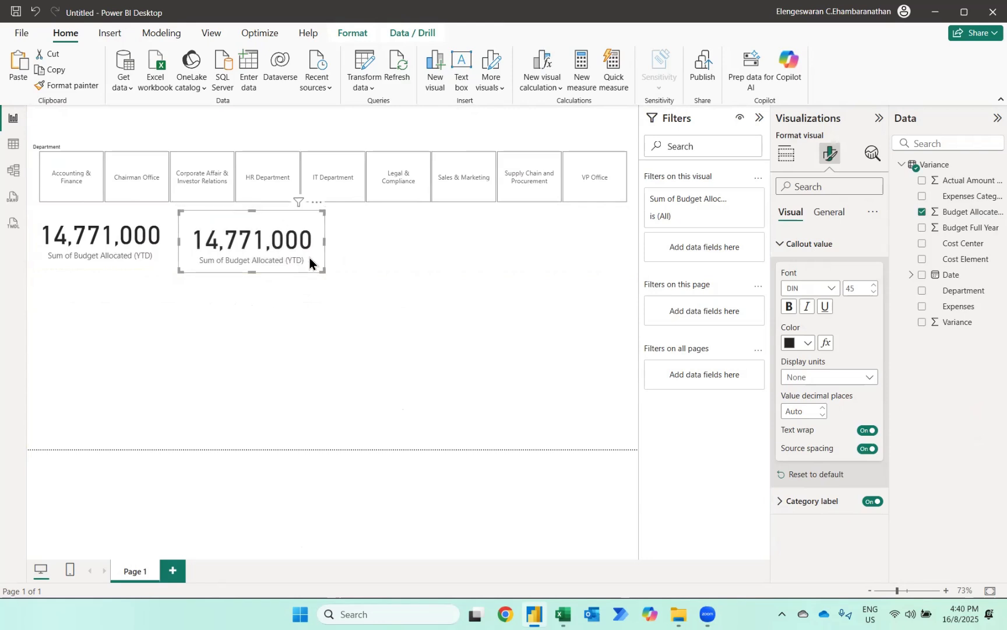
{"action": "left_click_drag", "start_coordinate": [309, 261], "coordinate": [456, 254]}
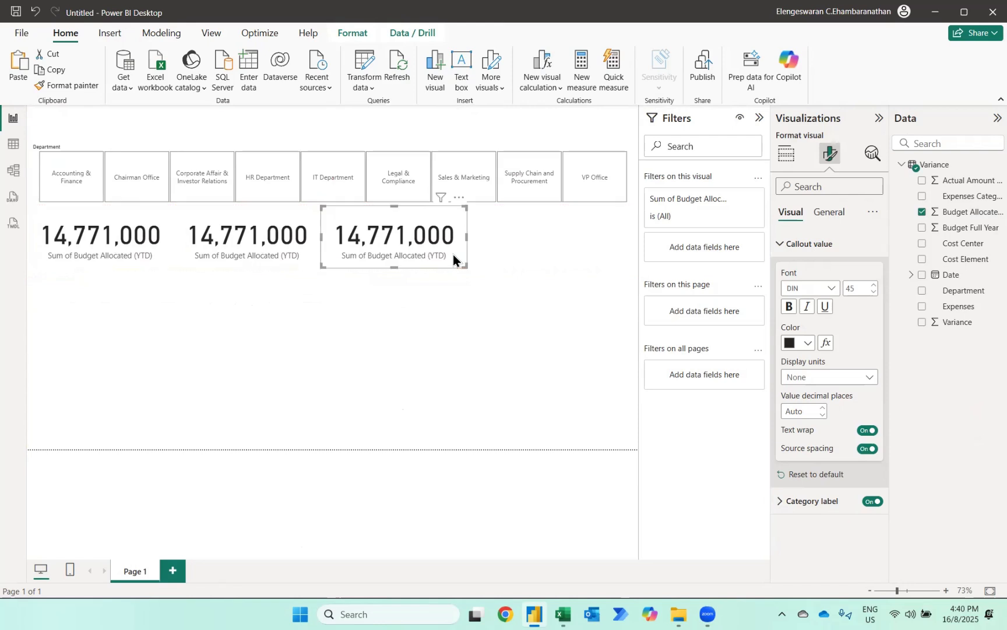
{"action": "key", "text": "ctrl+v"}
{"action": "left_click_drag", "start_coordinate": [453, 254], "coordinate": [638, 236]}
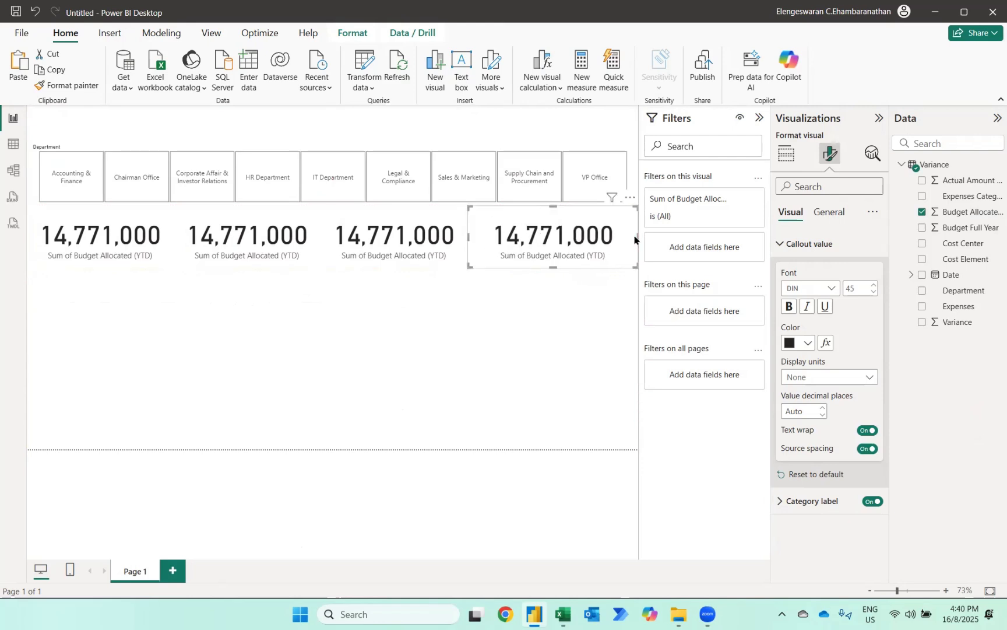
- Replace the second card's field with Actual Amount Incurred (YTD)
{"action": "left_click", "coordinate": [294, 251]}
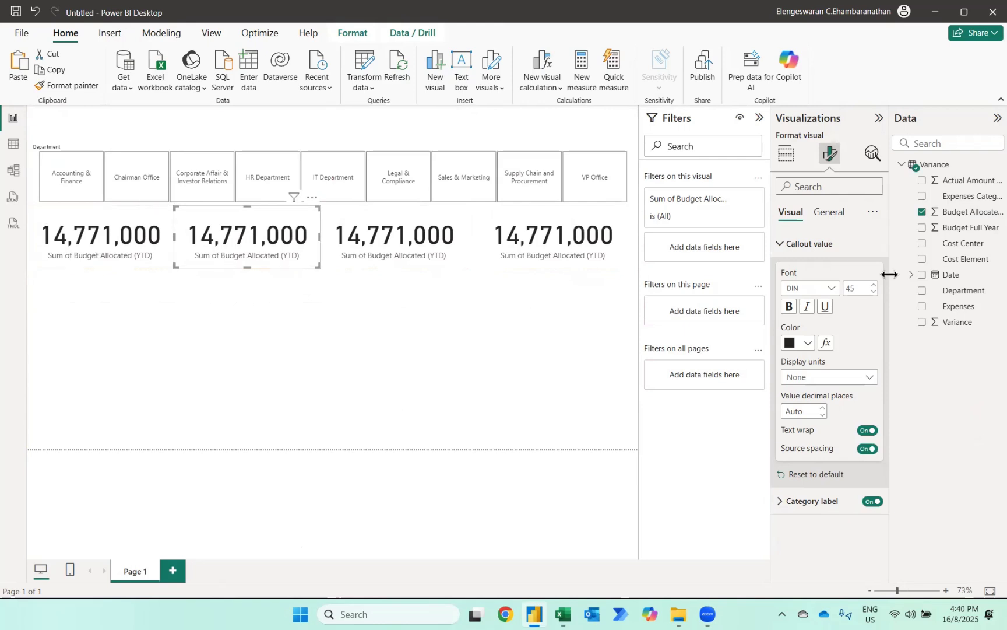
{"action": "left_click", "coordinate": [921, 213]}
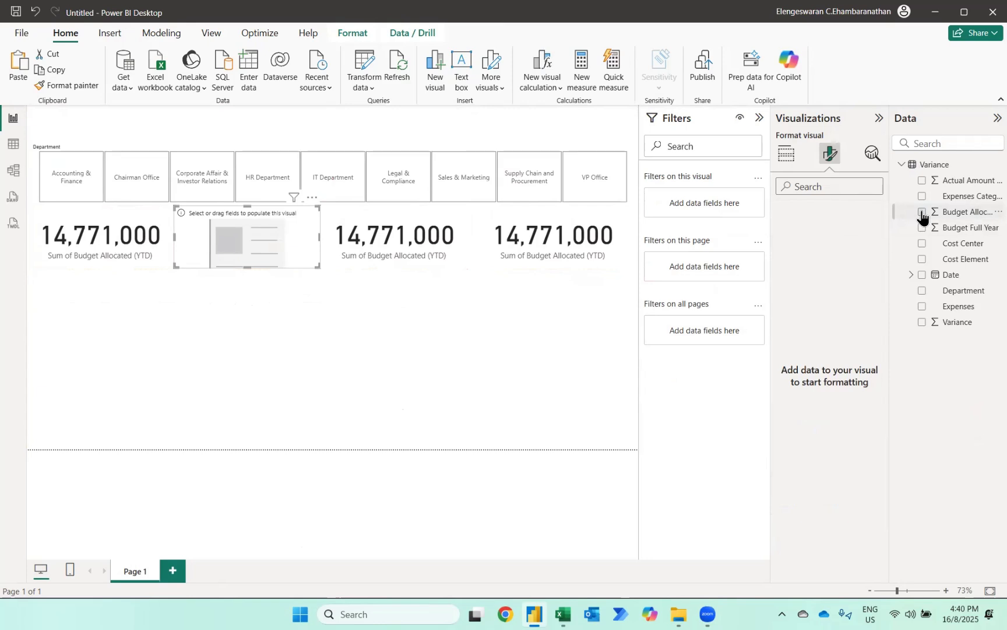
{"action": "left_click", "coordinate": [921, 182]}
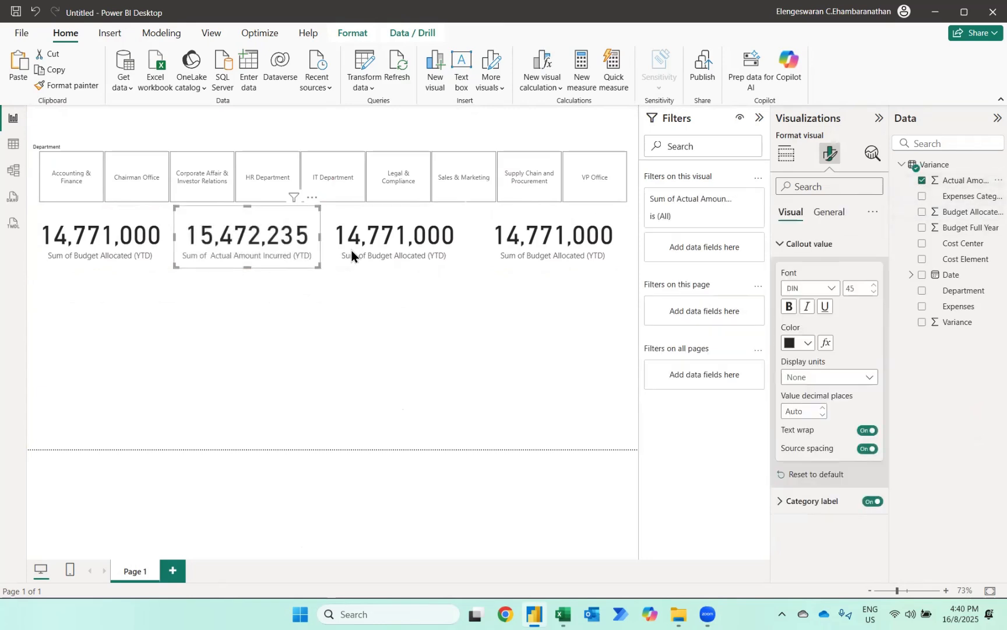
- Replace the third card's field with Variance
{"action": "left_click", "coordinate": [367, 246]}
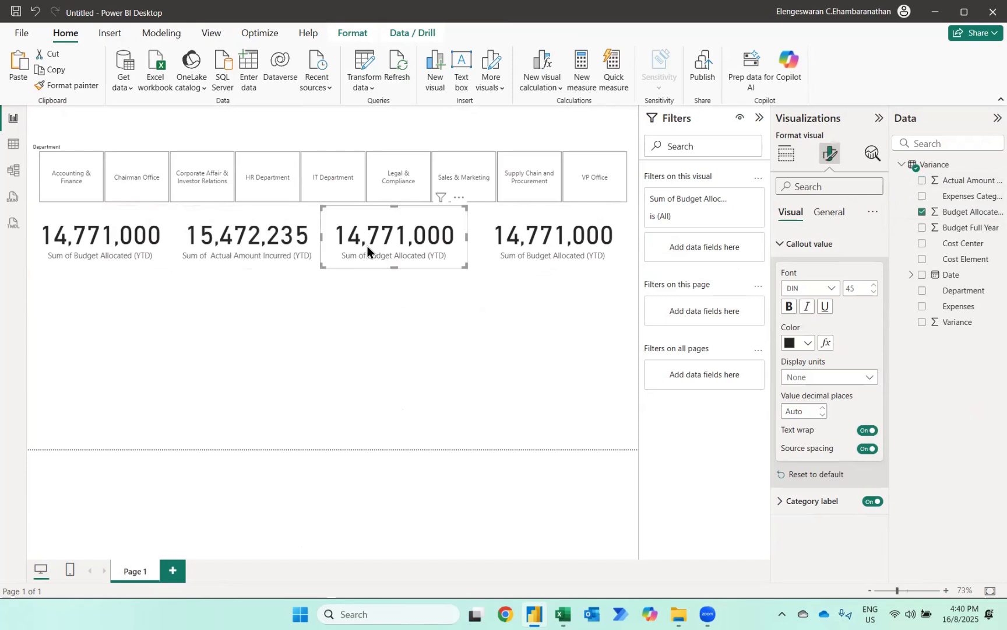
{"action": "left_click", "coordinate": [922, 213]}
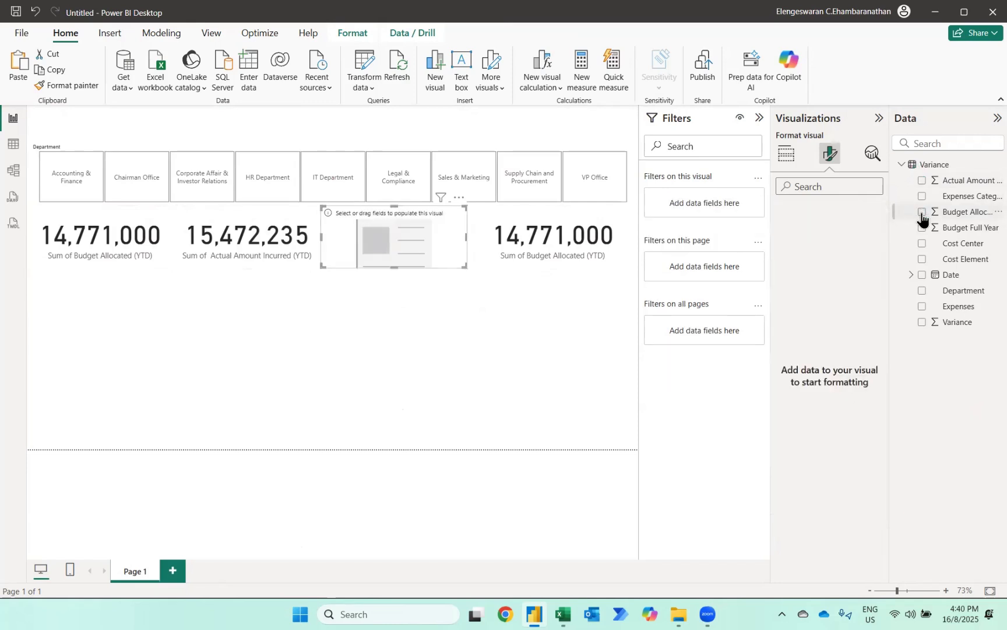
{"action": "left_click", "coordinate": [921, 324]}
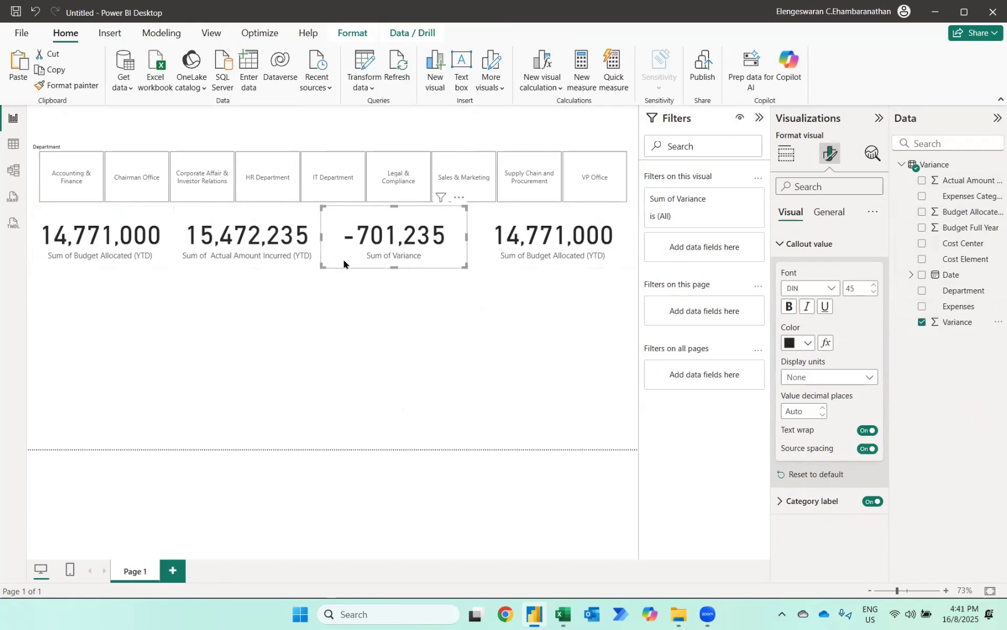
- Start a new measure in the Variance table with the fourth card selected
{"action": "left_click", "coordinate": [548, 236]}
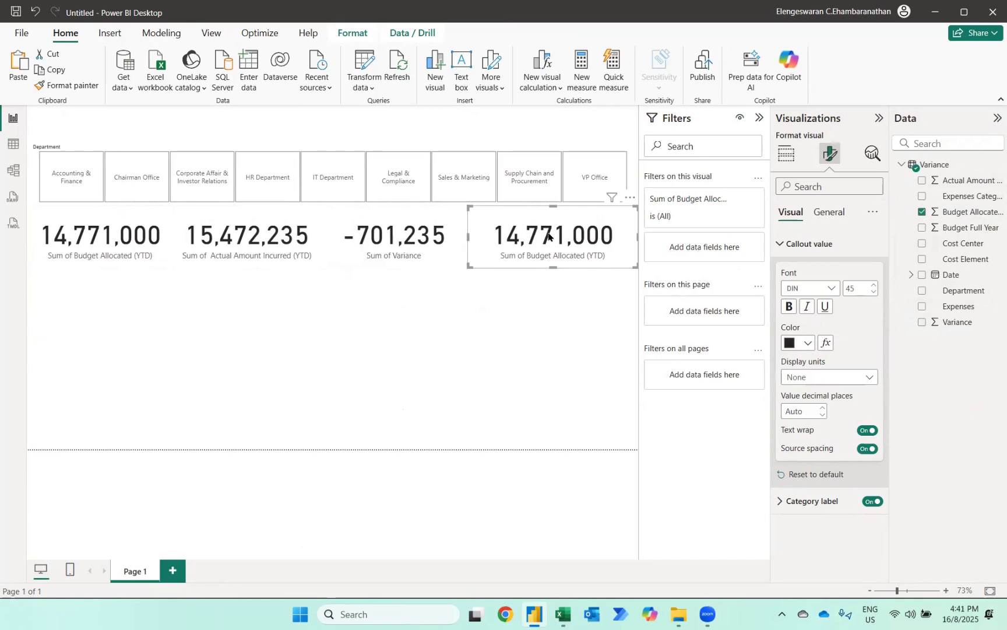
{"action": "left_click", "coordinate": [583, 69]}
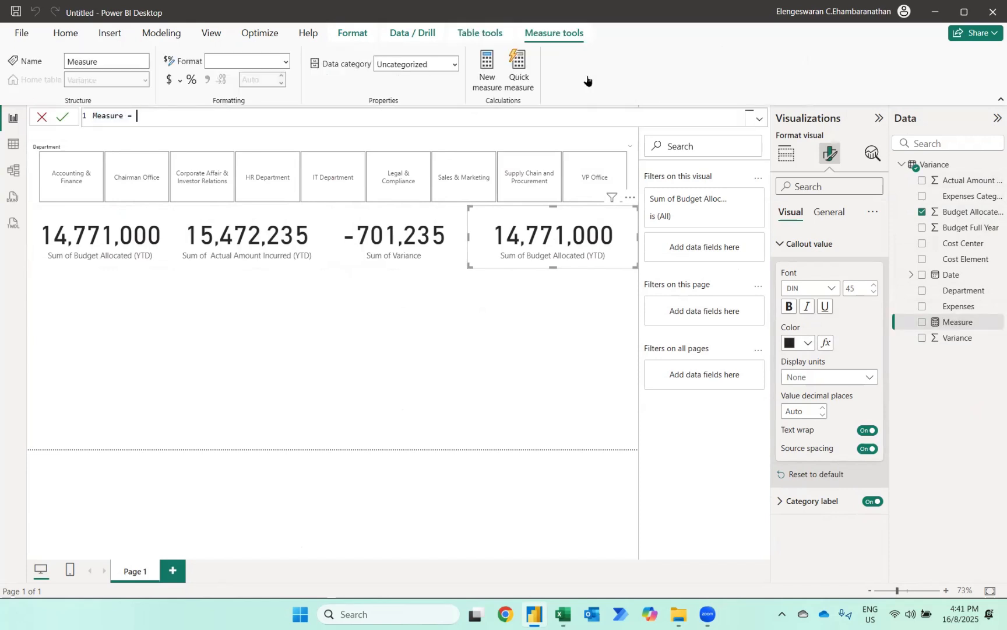
{"action": "type", "text": "if"}
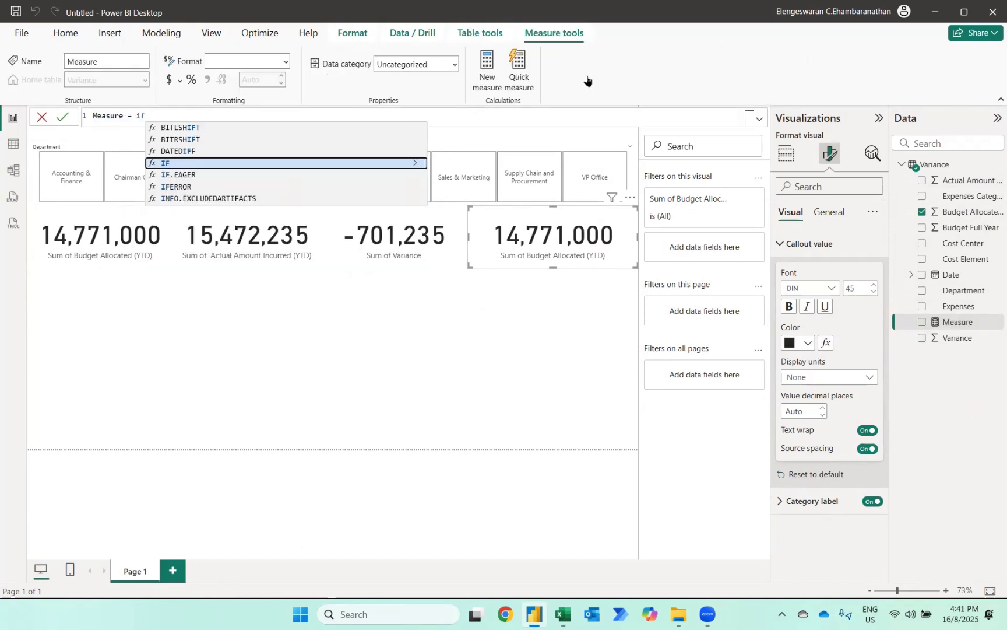
{"action": "type", "text": "(budget>"}
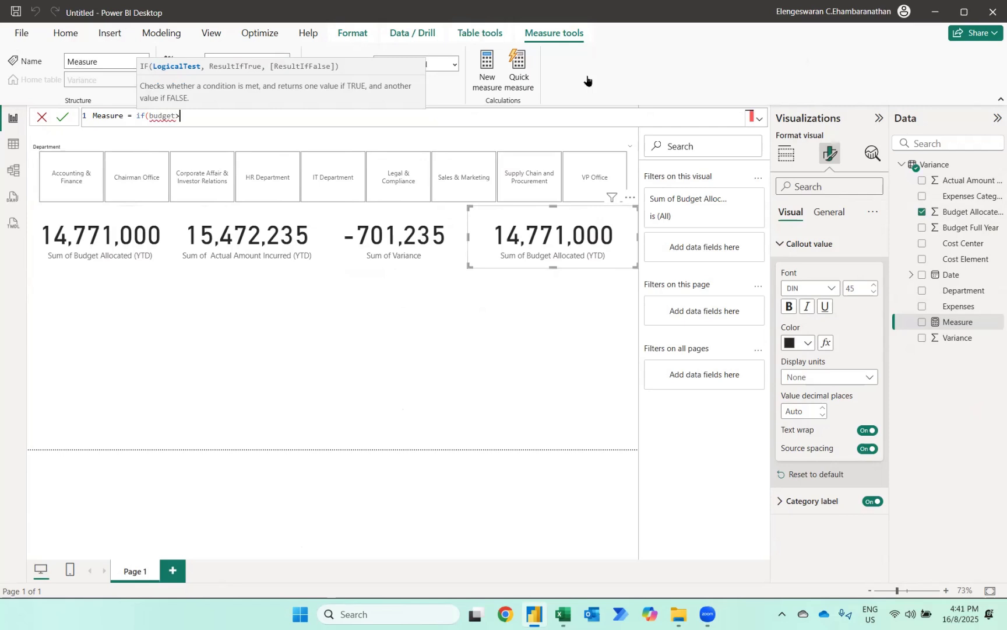
{"action": "type", "text": "actual,\"Und"}
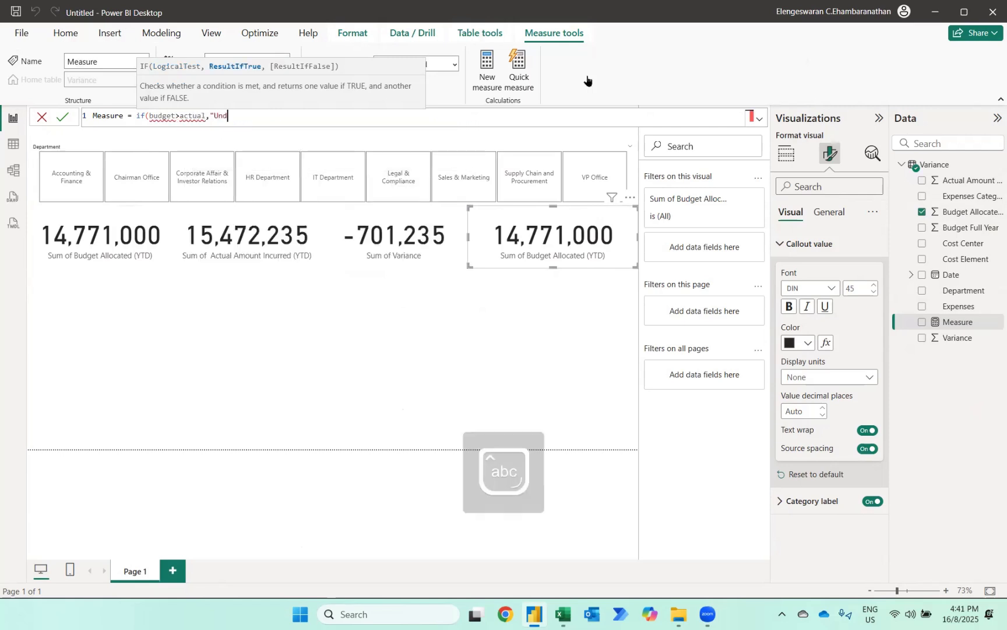
{"action": "type", "text": "er\",\"Overs"}
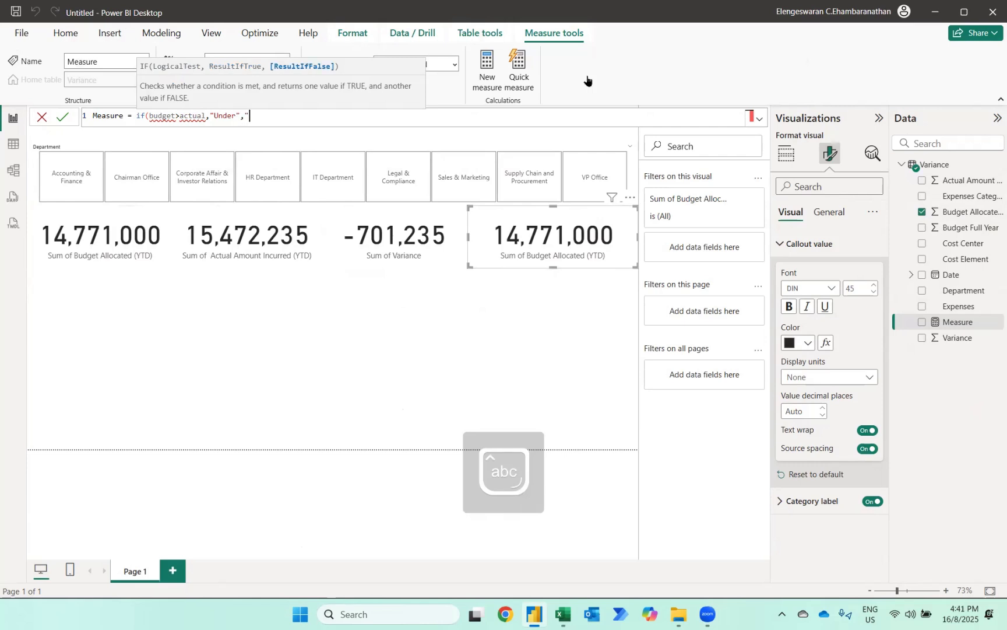
{"action": "type", "text": "pent"}
- Replace the whole measure definition with the new name Variance Analysis followed by an equals sign
{"action": "key", "text": "ctrl+a"}
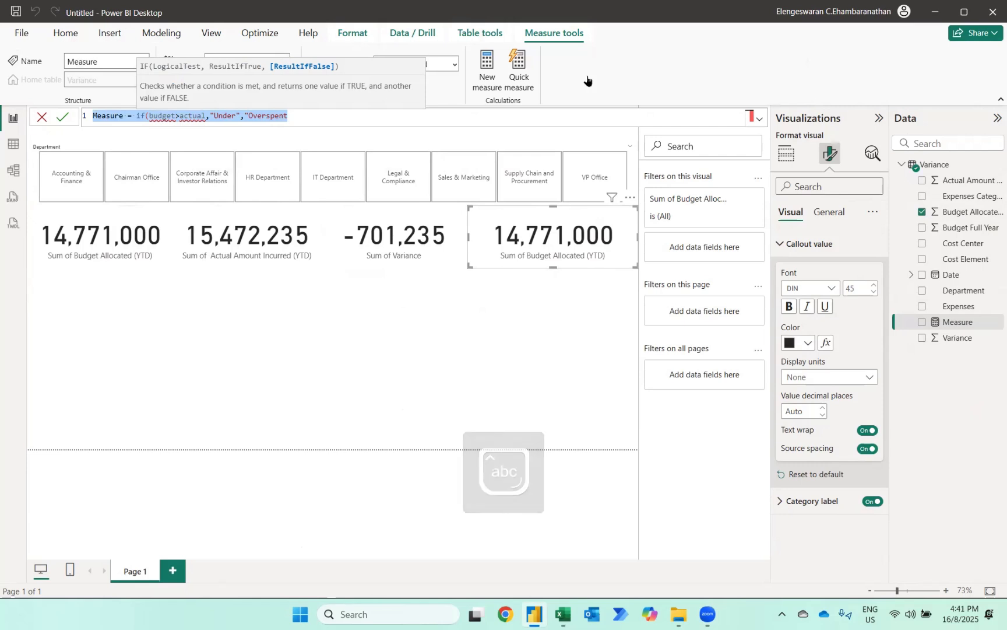
{"action": "type", "text": "Variance"}
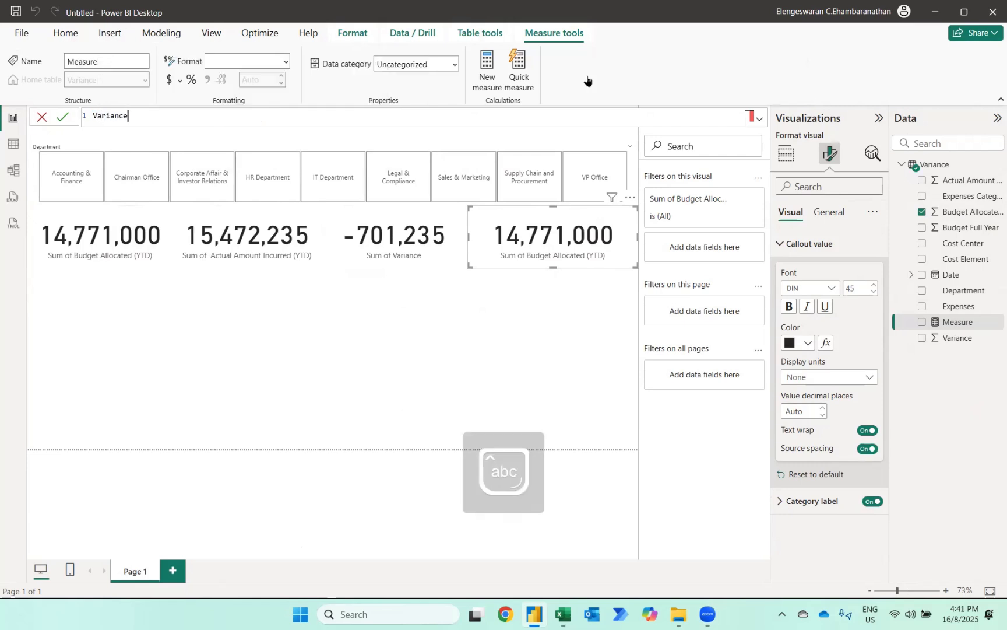
{"action": "type", "text": " Analysis ="}
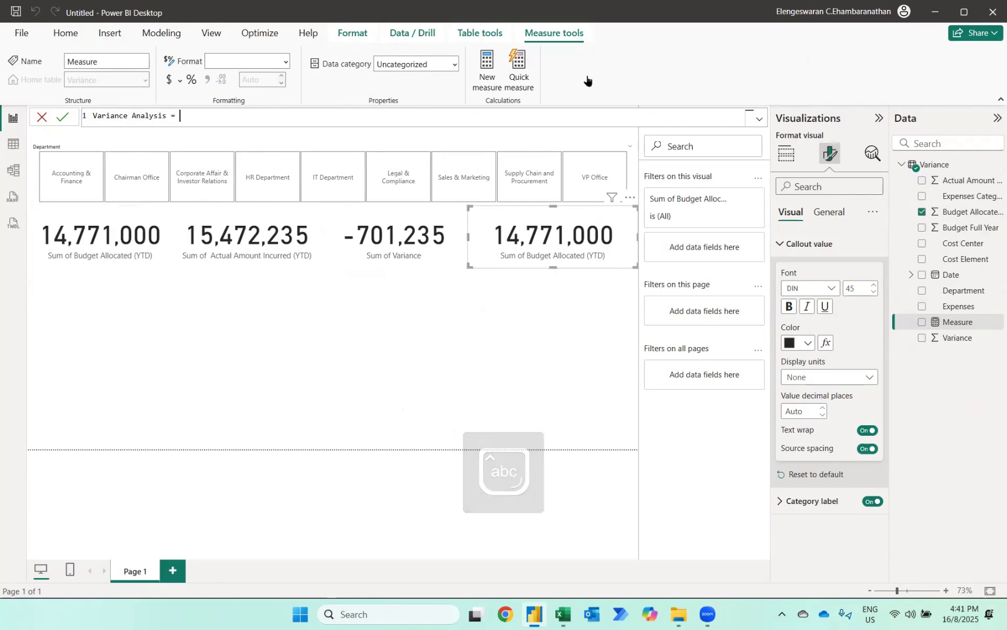
{"action": "type", "text": " IF(SUM("}
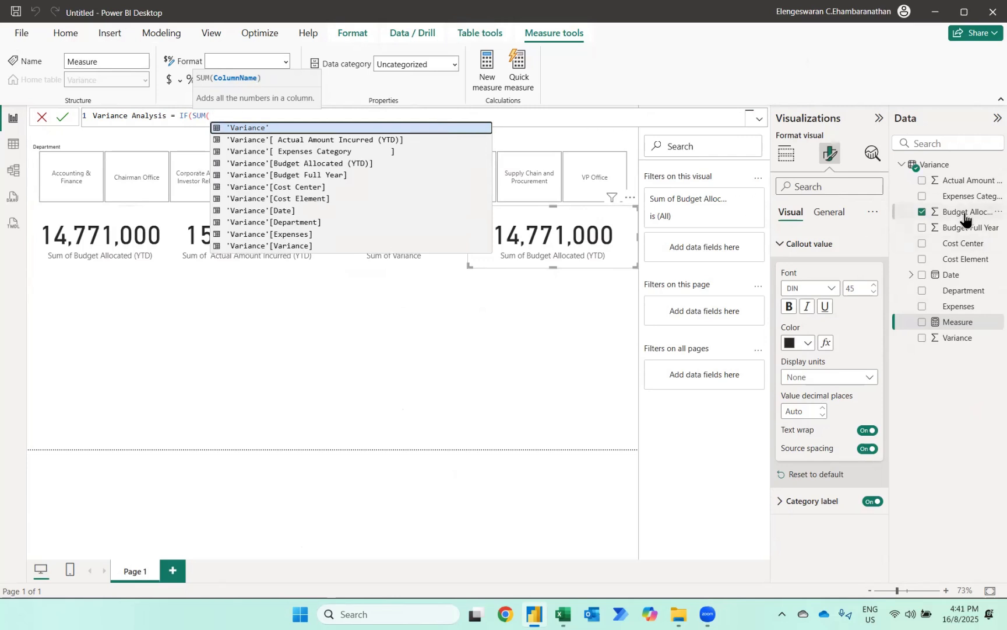
{"action": "key", "text": "BackSpace"}
{"action": "key", "text": "BackSpace"}
{"action": "key", "text": "BackSpace"}
{"action": "key", "text": "BackSpace"}
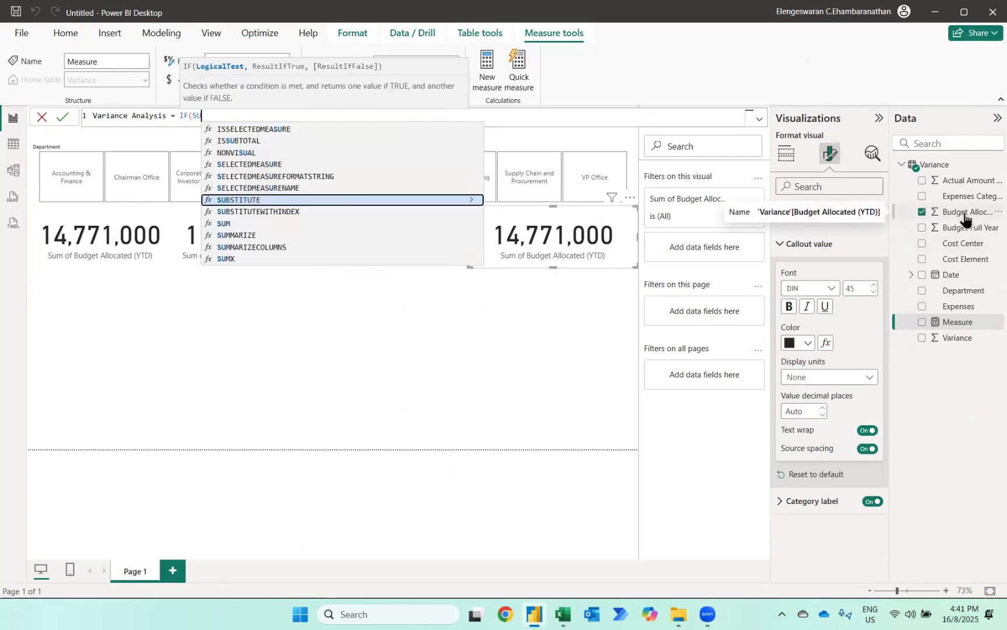
{"action": "type", "text": "budget"}
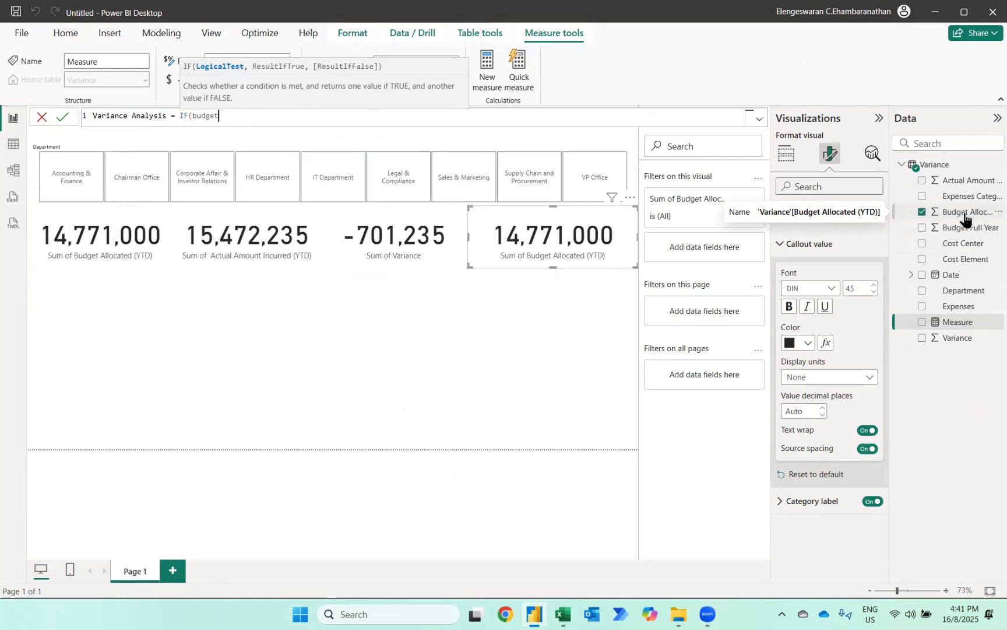
{"action": "key", "text": "BackSpace"}
{"action": "key", "text": "BackSpace"}
{"action": "key", "text": "BackSpace"}
{"action": "key", "text": "BackSpace"}
{"action": "key", "text": "BackSpace"}
{"action": "key", "text": "BackSpace"}
- Enter the IF condition SUM('Variance'[Budget Allocated (YTD)])>=SUM('Variance'[ Actual Amount Incurred (YTD)])
{"action": "type", "text": "SUM(budg"}
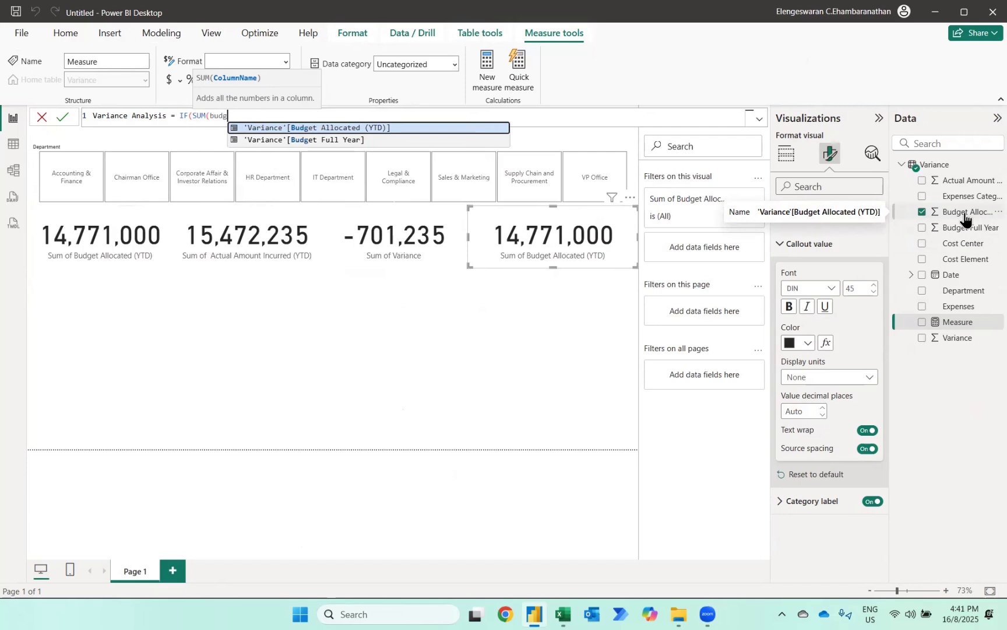
{"action": "key", "text": "Tab"}
{"action": "type", "text": ")"}
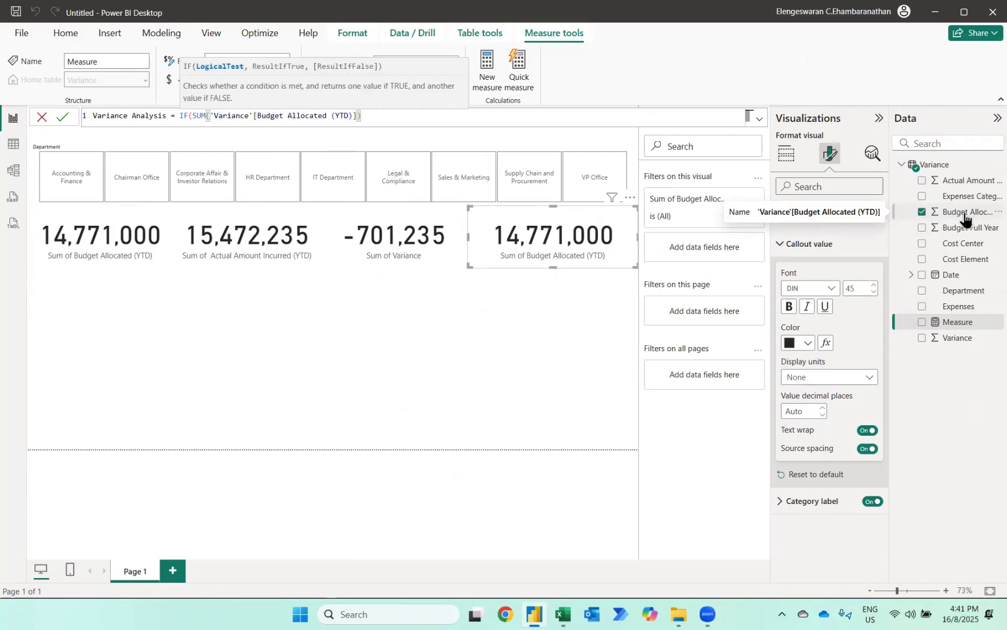
{"action": "type", "text": ">=SUM('Variance'[ Actual Amount Incurred (YTD)]"}
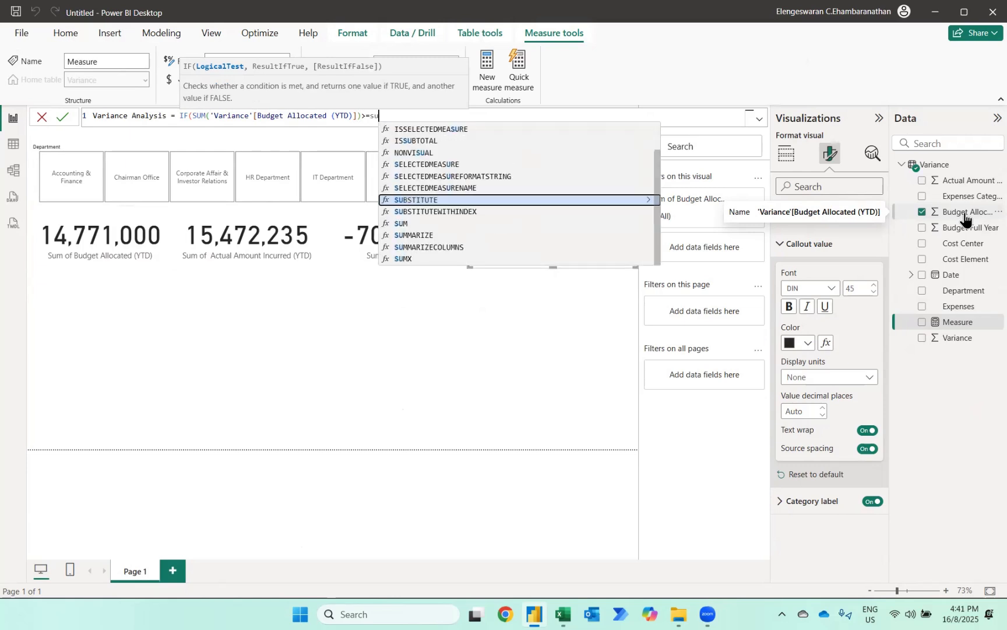
{"action": "key", "text": "Tab"}
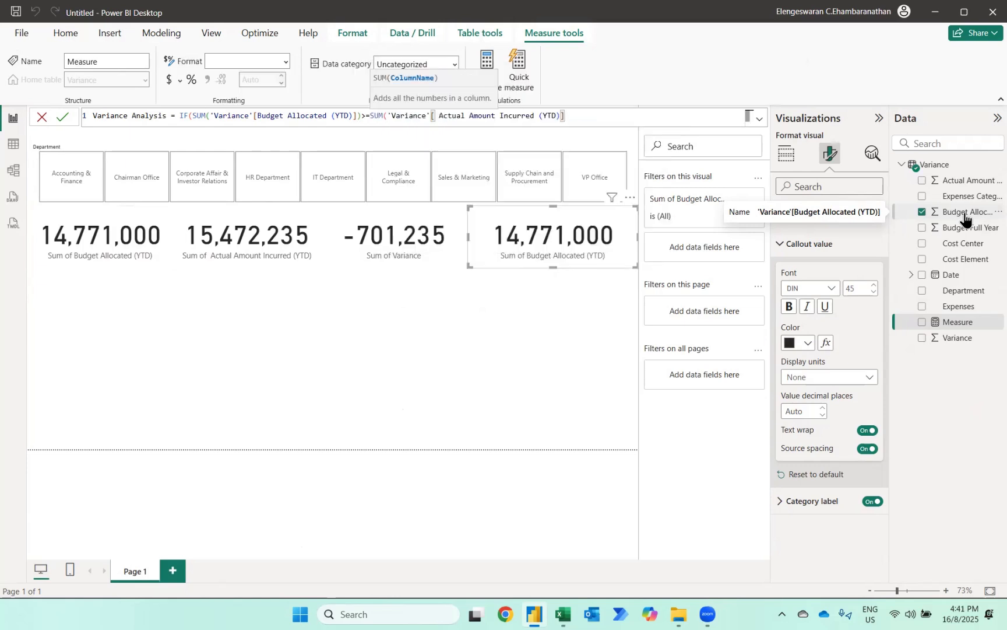
- Make the formula return "Underspent" when the condition is true and "Overspent" otherwise, and commit the measure
{"action": "type", "text": ")"}
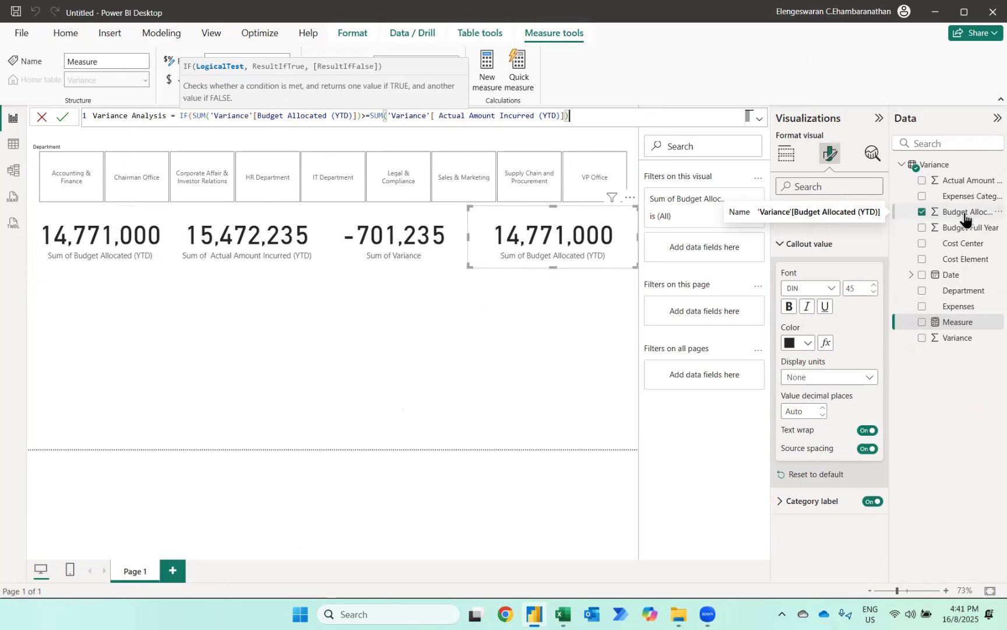
{"action": "type", "text": ",\""}
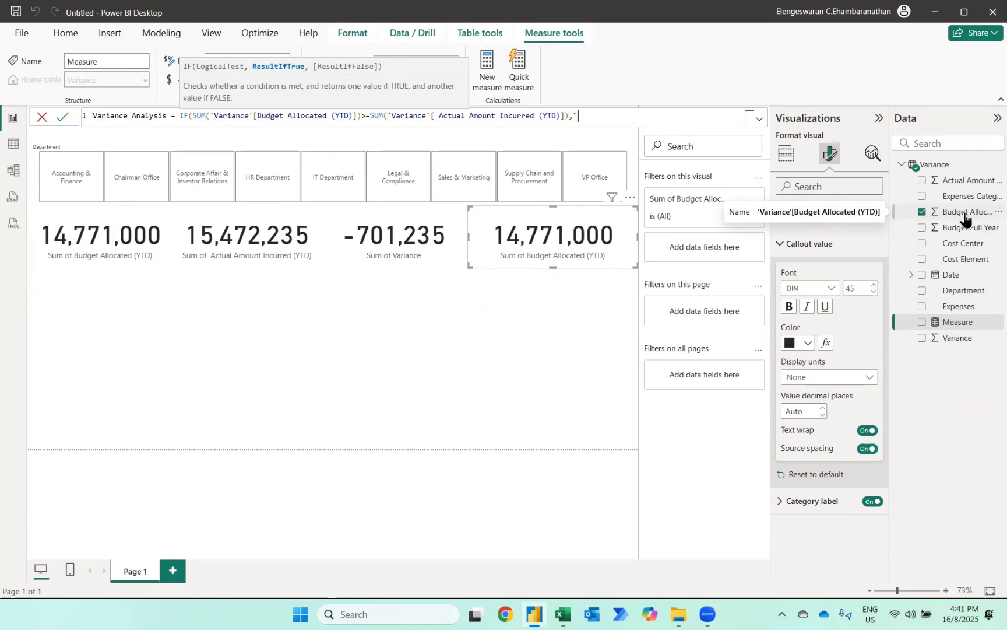
{"action": "key", "text": "Caps_Lock"}
{"action": "type", "text": "Underspent"}
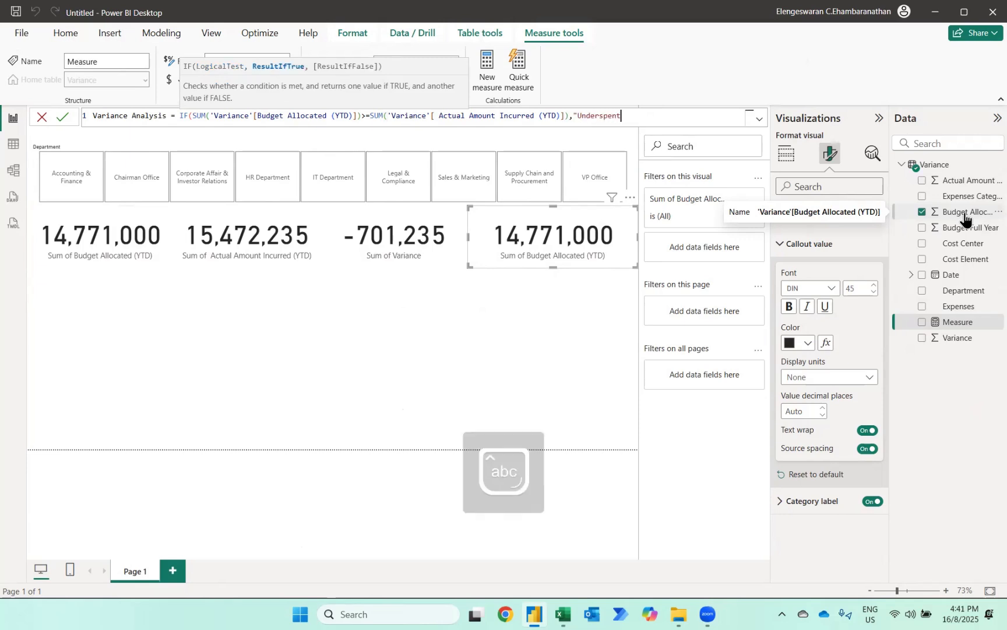
{"action": "type", "text": "\",\"O"}
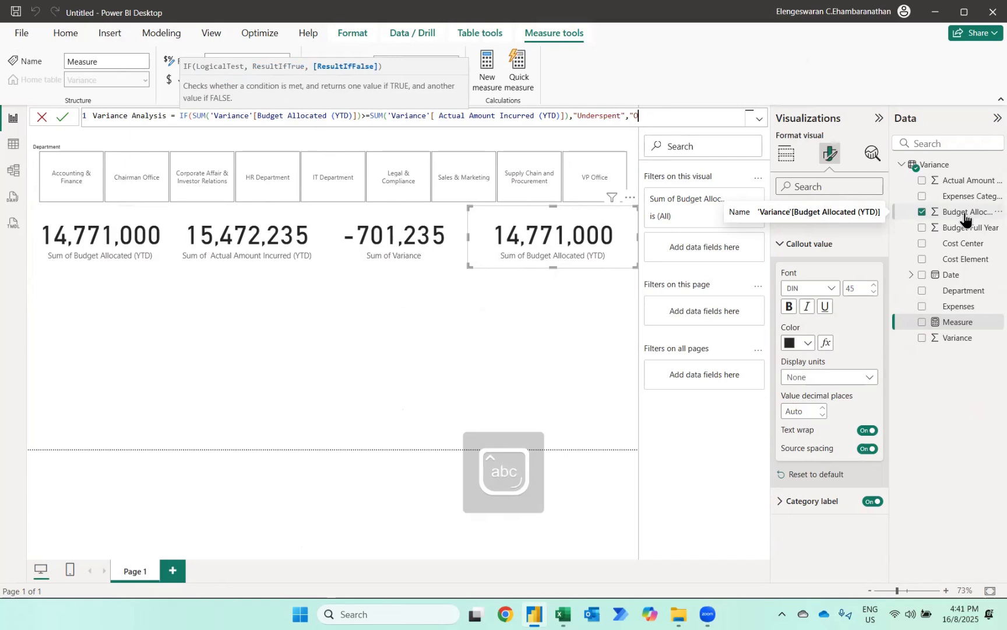
{"action": "type", "text": "verspent\")"}
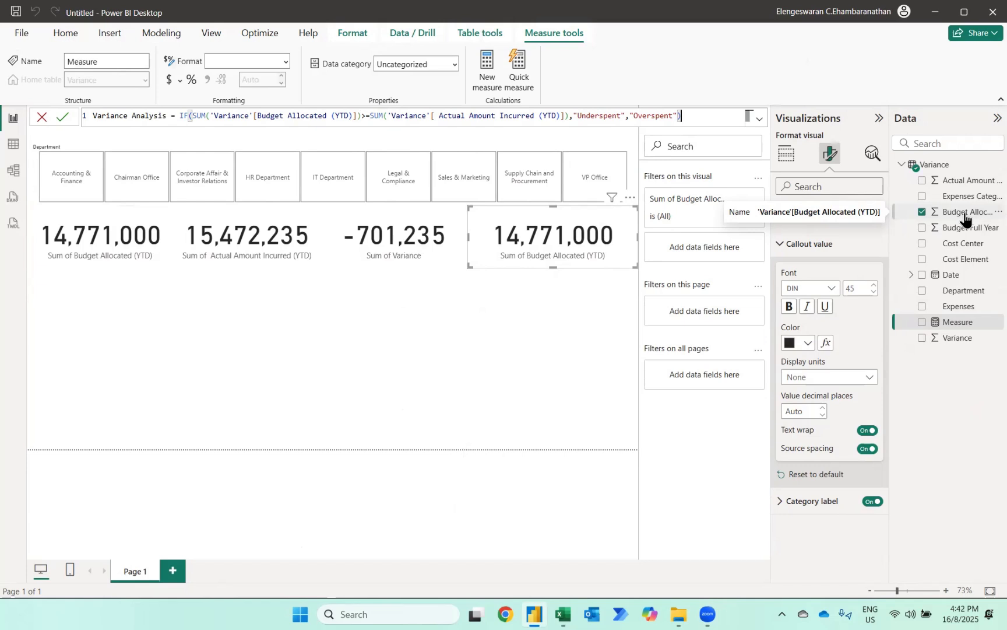
{"action": "key", "text": "Return"}
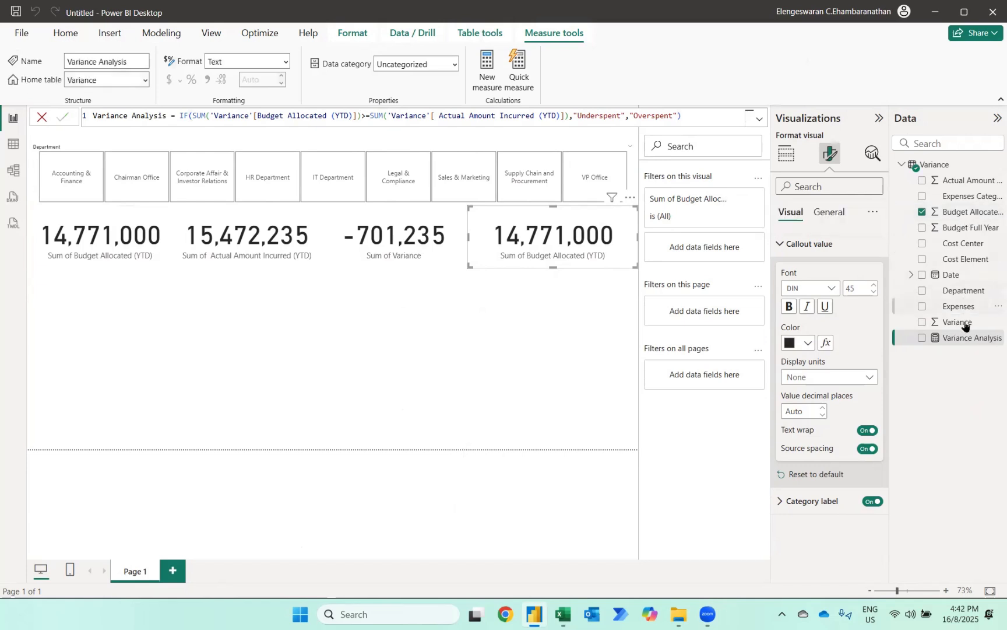
- Replace the fourth card's Budget Allocated (YTD) field with the Variance Analysis measure
{"action": "left_click", "coordinate": [922, 213]}
{"action": "left_click", "coordinate": [921, 338]}
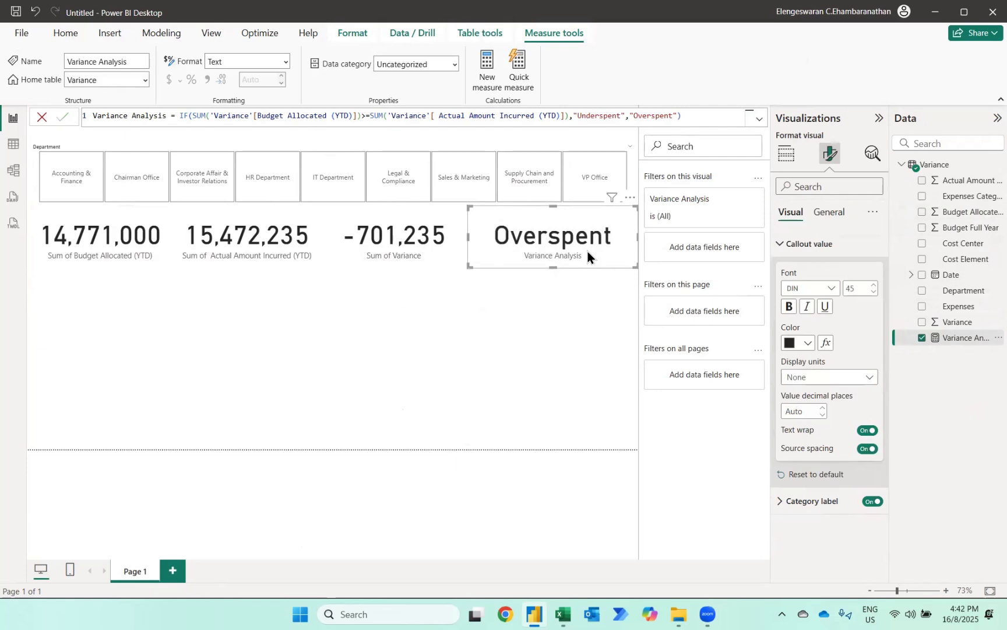
- Rename the first card's field to Budget Allocated (YTD), removing the "Sum of" prefix
{"action": "left_click", "coordinate": [100, 234]}
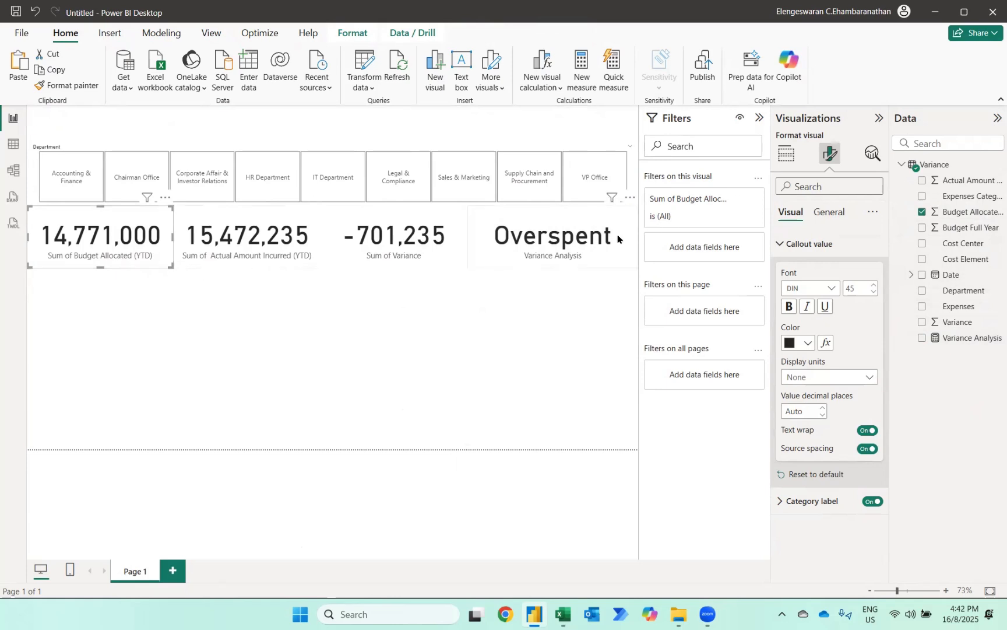
{"action": "left_click", "coordinate": [786, 153]}
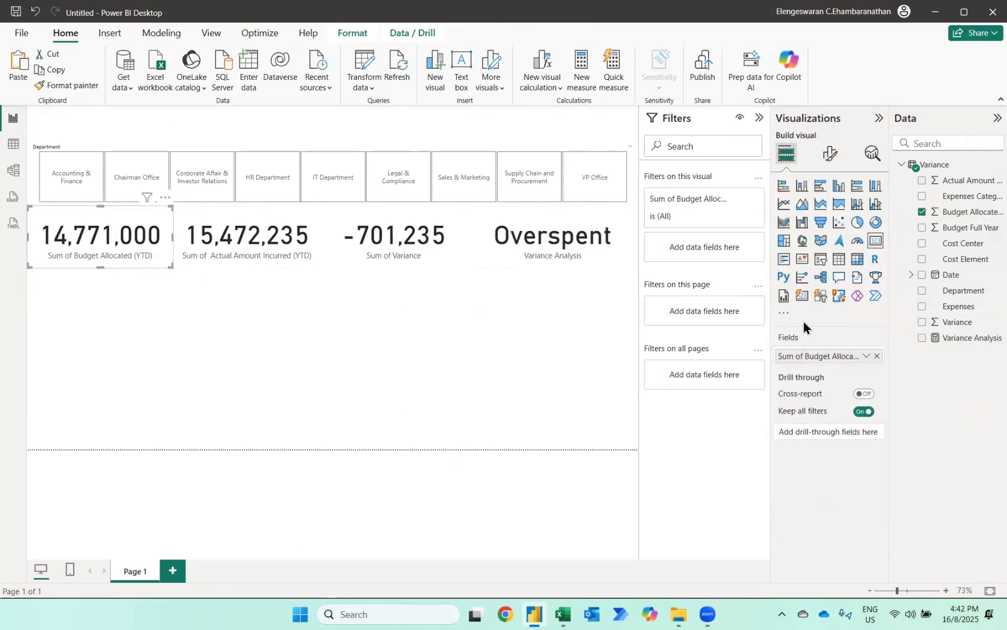
{"action": "double_click", "coordinate": [798, 355]}
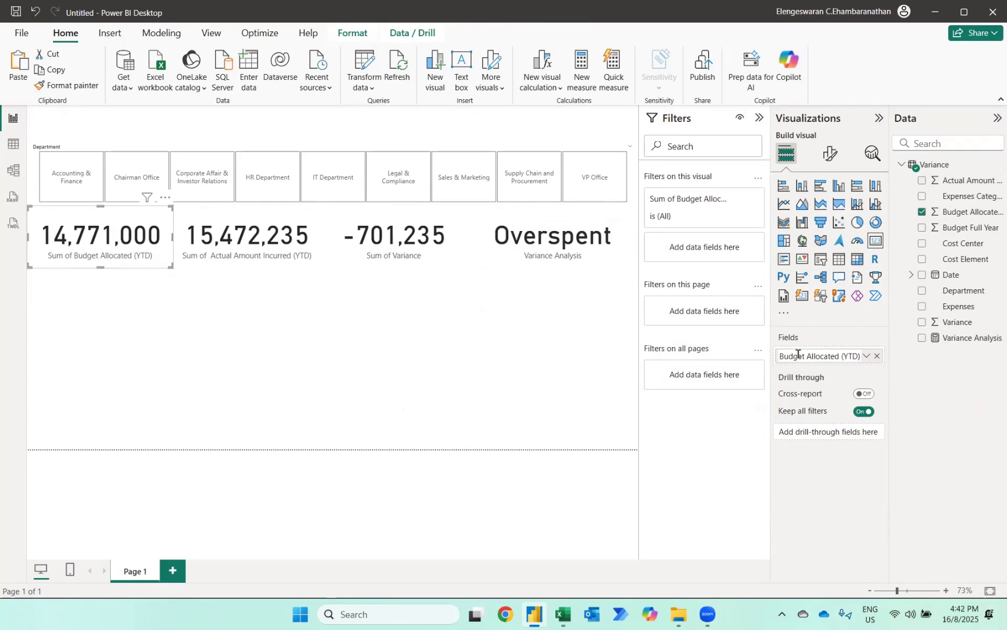
{"action": "key", "text": "Home"}
{"action": "key", "text": "ctrl+shift+Right"}
{"action": "key", "text": "ctrl+shift+Right"}
{"action": "key", "text": "Delete"}
{"action": "key", "text": "Return"}
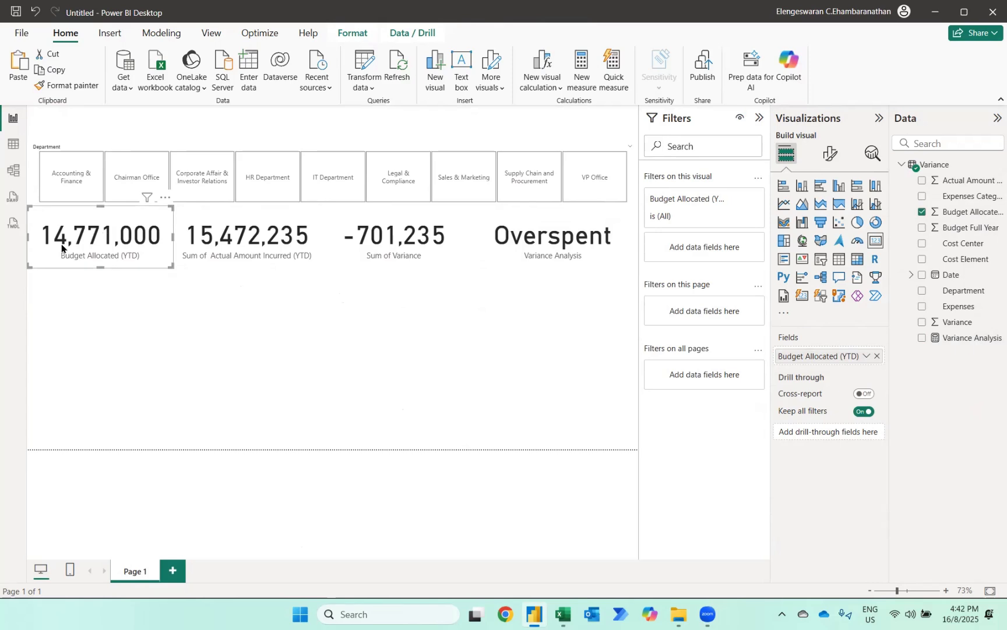
- Rename the second card's field to Actual Amount Incurred (YTD), removing the "Sum of" prefix
{"action": "left_click", "coordinate": [197, 242]}
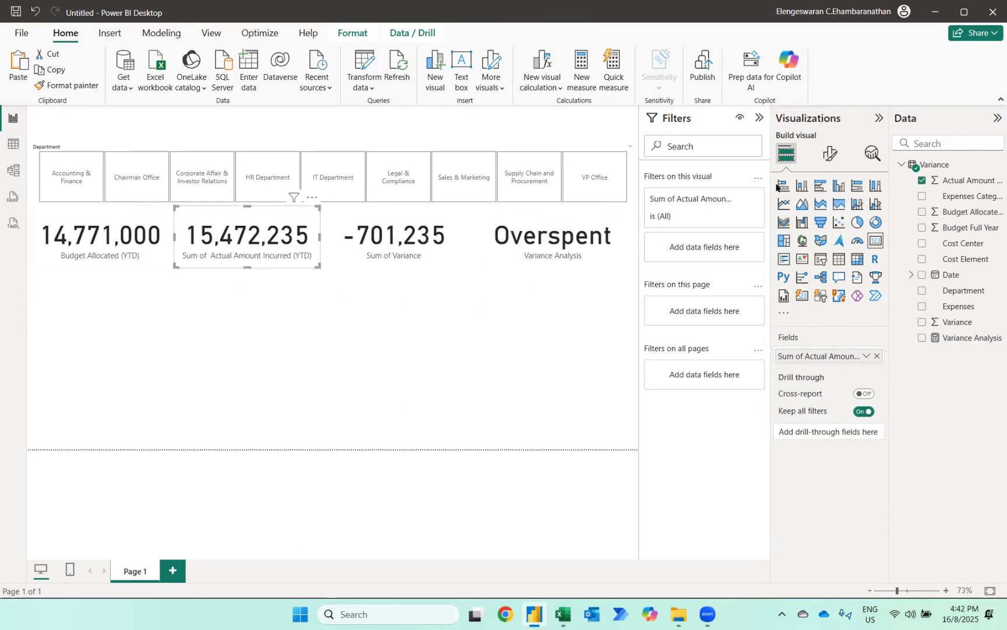
{"action": "left_click", "coordinate": [828, 156]}
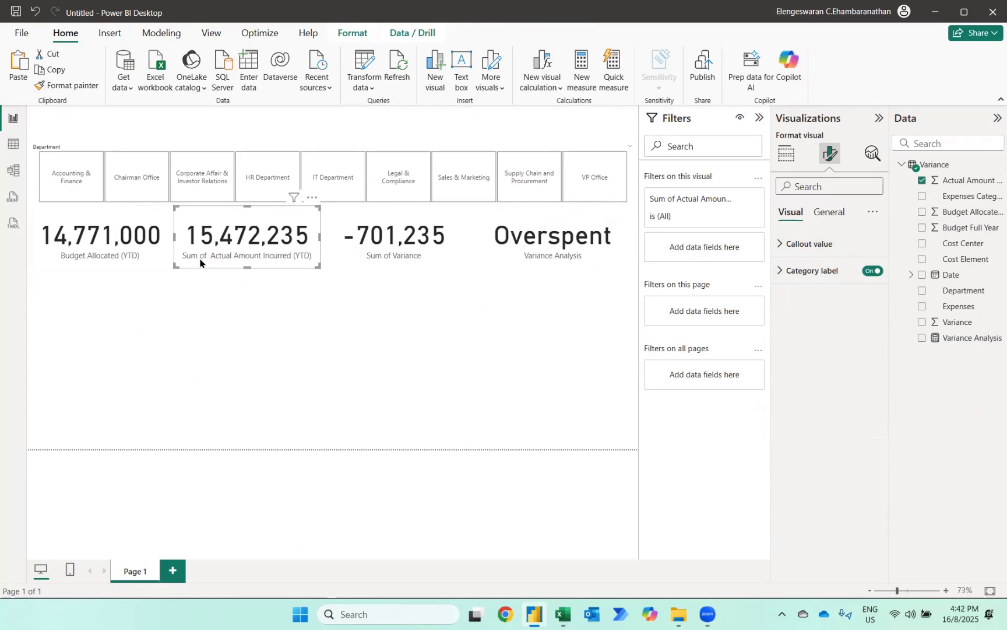
{"action": "left_click", "coordinate": [786, 154]}
{"action": "double_click", "coordinate": [799, 357]}
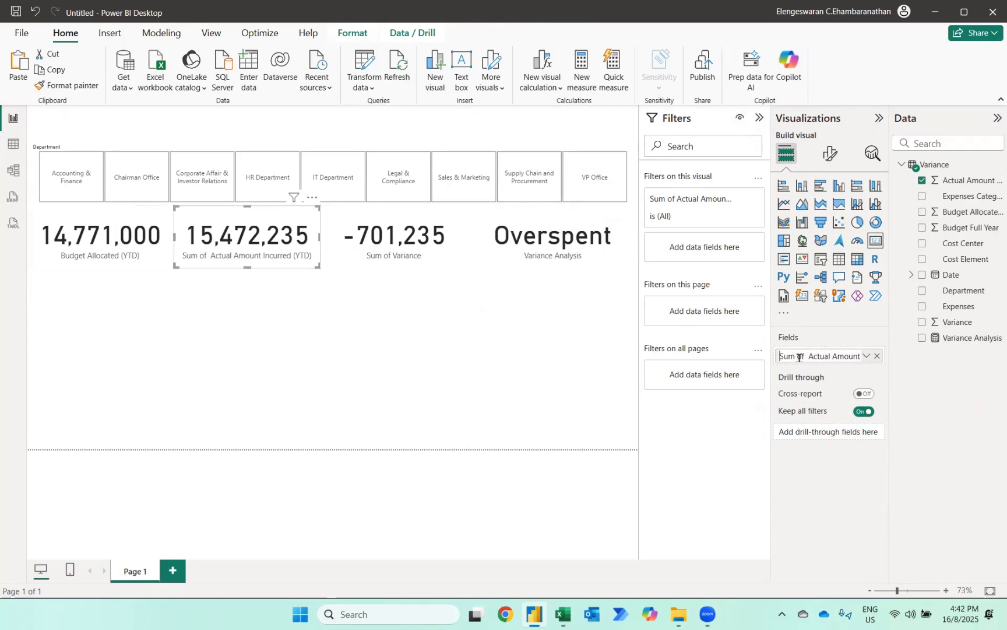
{"action": "key", "text": "ctrl+shift+Right"}
{"action": "key", "text": "ctrl+shift+Right"}
{"action": "key", "text": "BackSpace"}
{"action": "key", "text": "Return"}
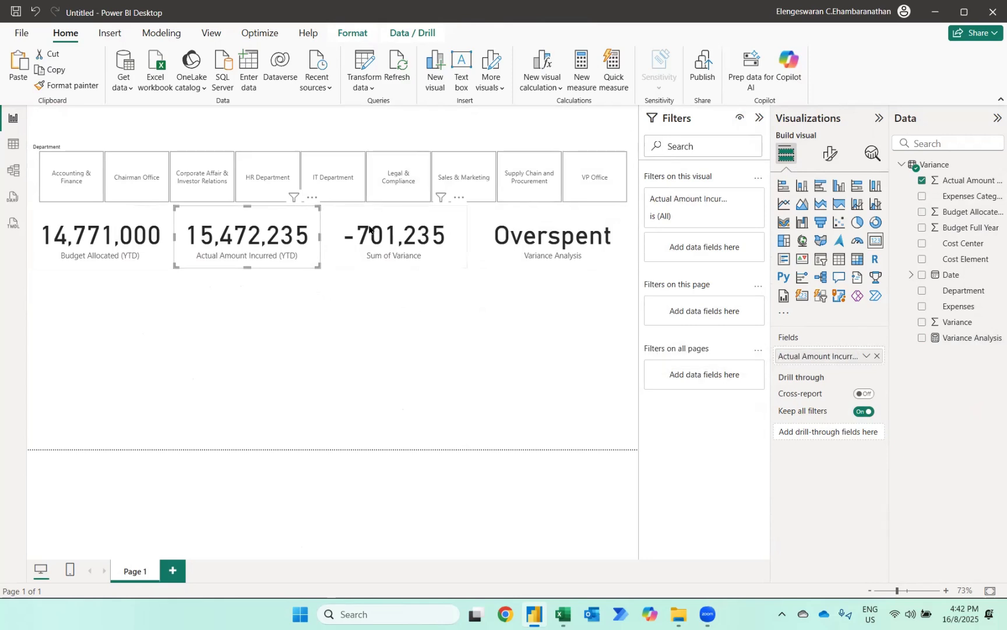
- Rename the third card's field to Variance, removing the "Sum of" prefix
{"action": "left_click", "coordinate": [385, 251]}
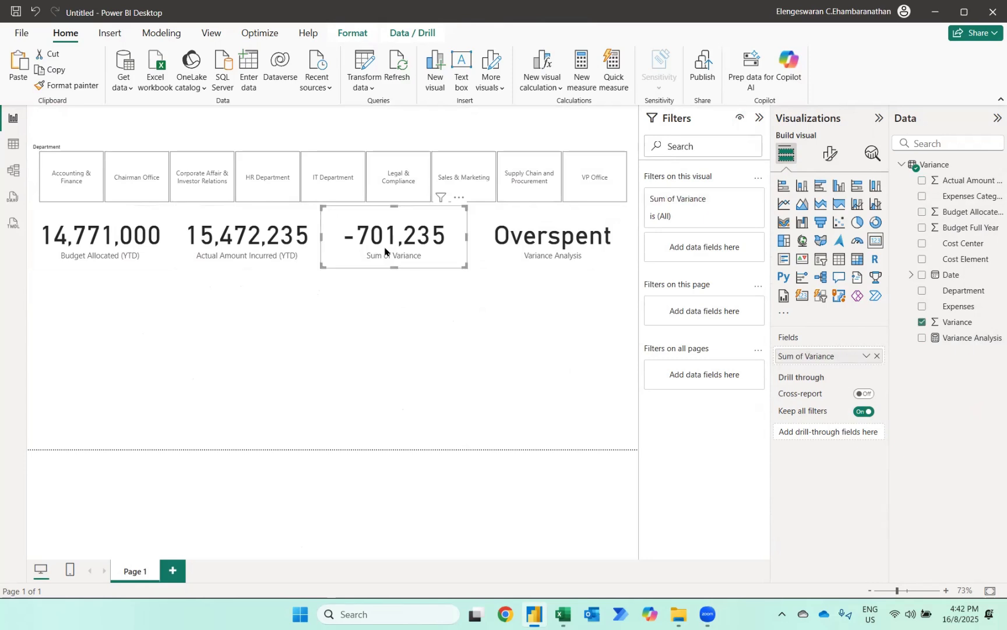
{"action": "double_click", "coordinate": [794, 357]}
{"action": "key", "text": "ctrl+shift+Right"}
{"action": "key", "text": "ctrl+shift+Right"}
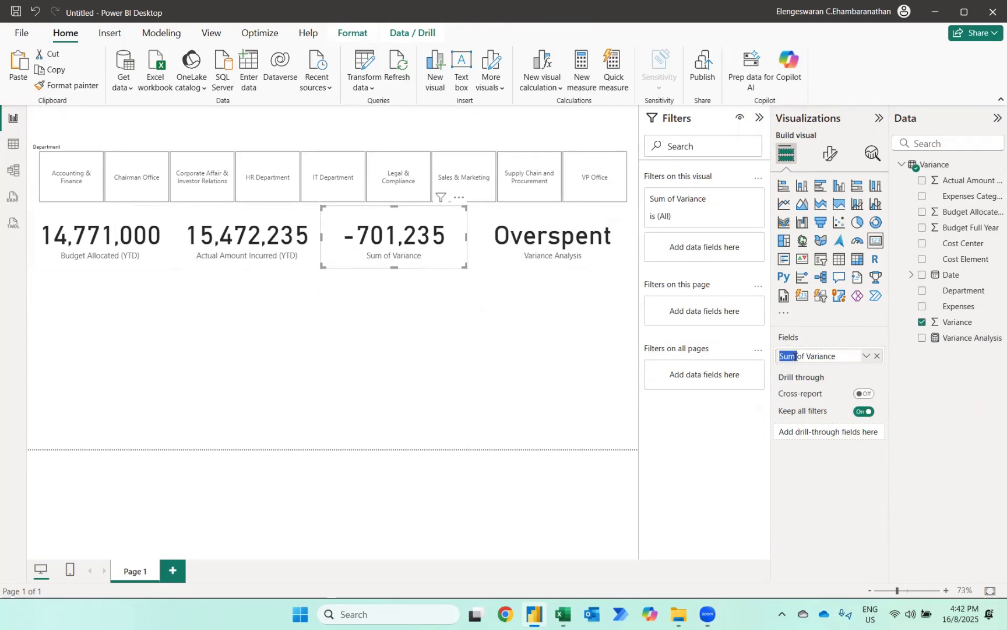
{"action": "key", "text": "Delete"}
{"action": "key", "text": "Return"}
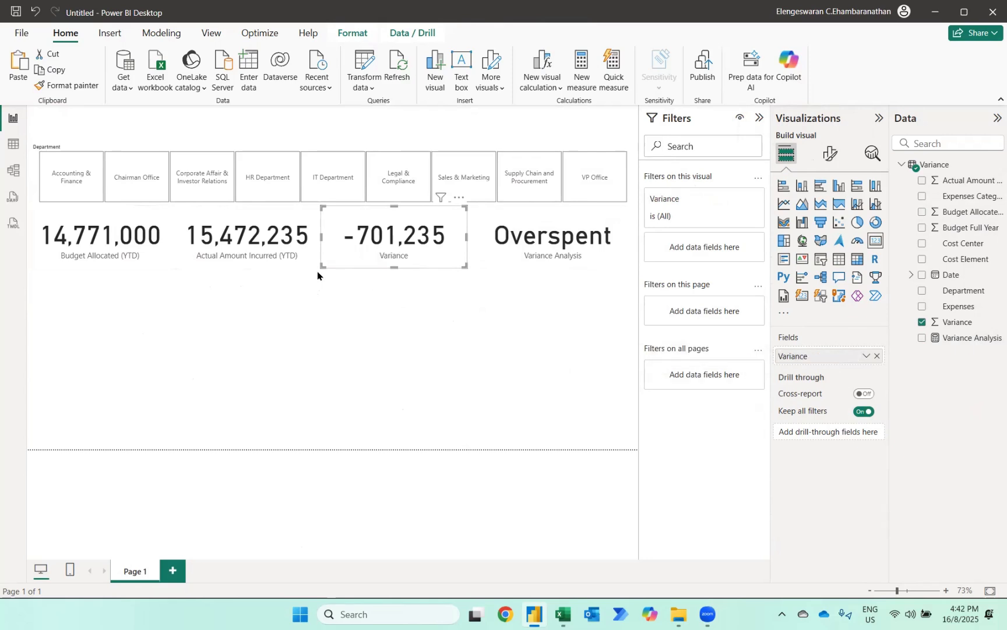
- Set the Budget Allocated (YTD) card's category label and callout value colors to White
{"action": "left_click", "coordinate": [114, 223]}
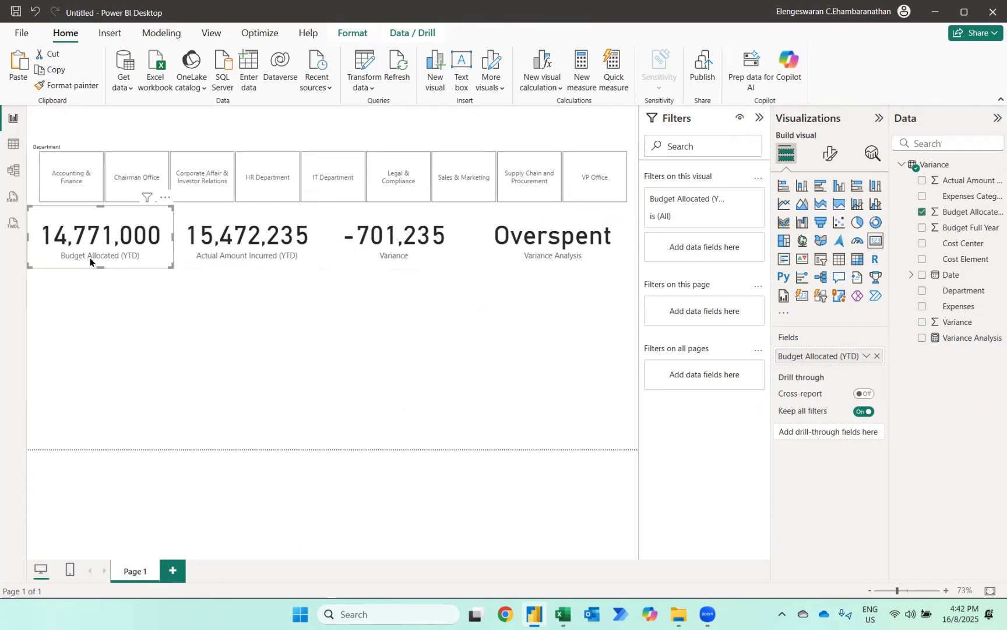
{"action": "left_click", "coordinate": [827, 156]}
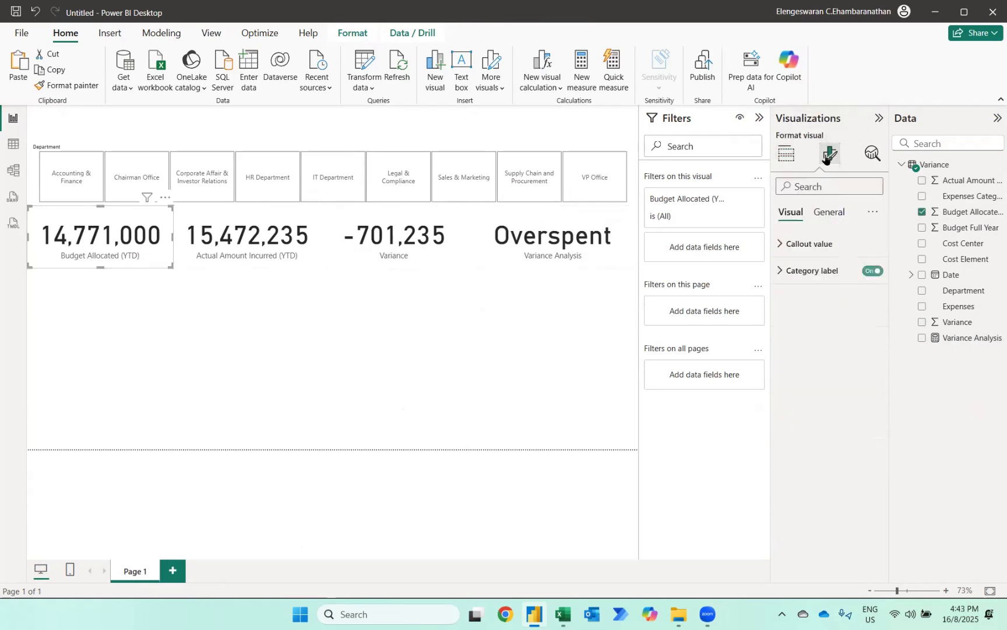
{"action": "left_click", "coordinate": [810, 272]}
{"action": "left_click", "coordinate": [805, 370]}
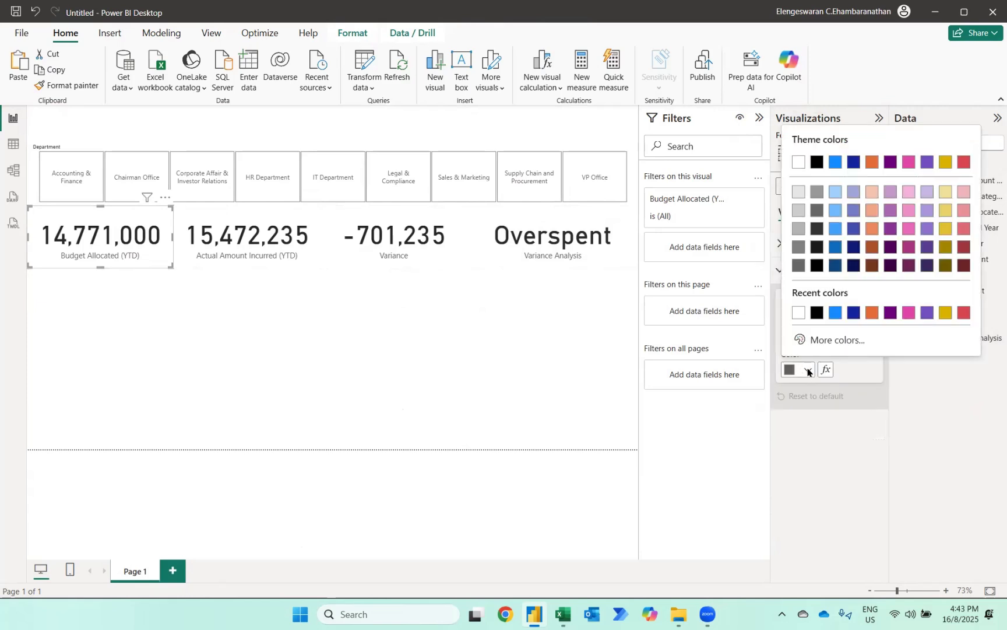
{"action": "left_click", "coordinate": [798, 312]}
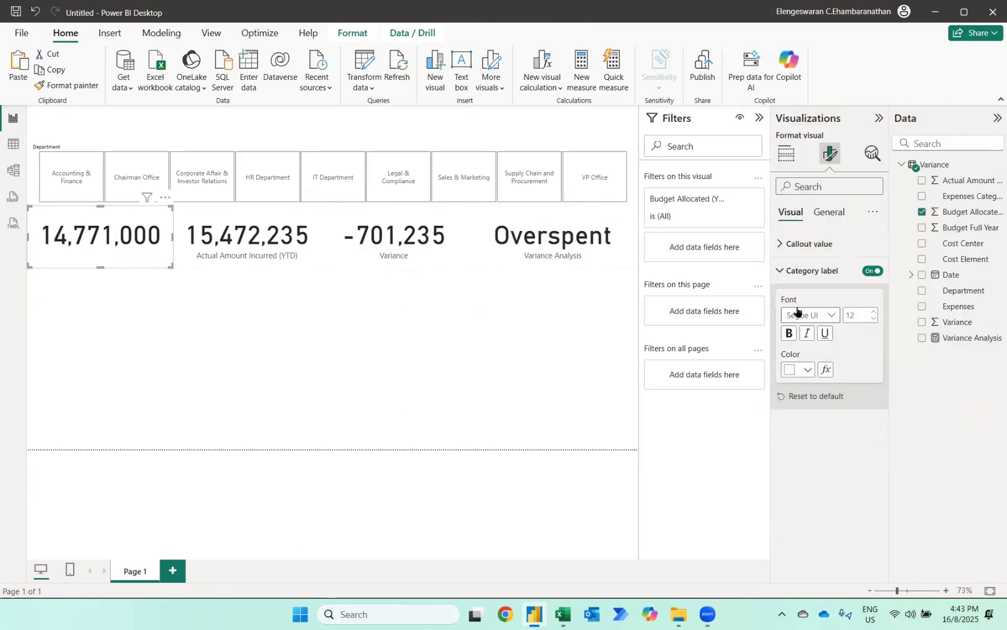
{"action": "left_click", "coordinate": [794, 243]}
{"action": "left_click", "coordinate": [807, 343]}
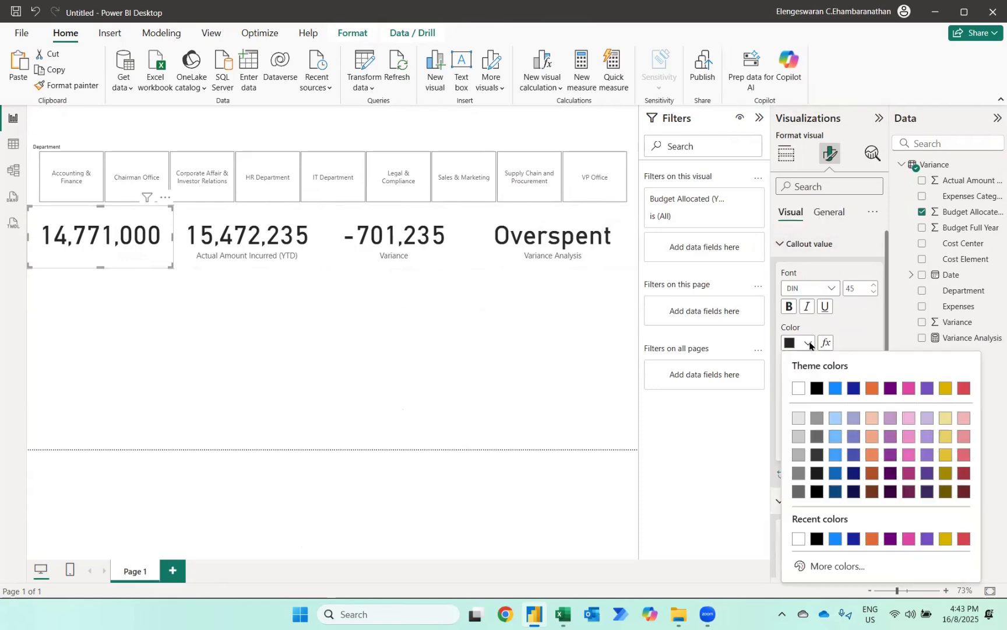
{"action": "left_click", "coordinate": [799, 388]}
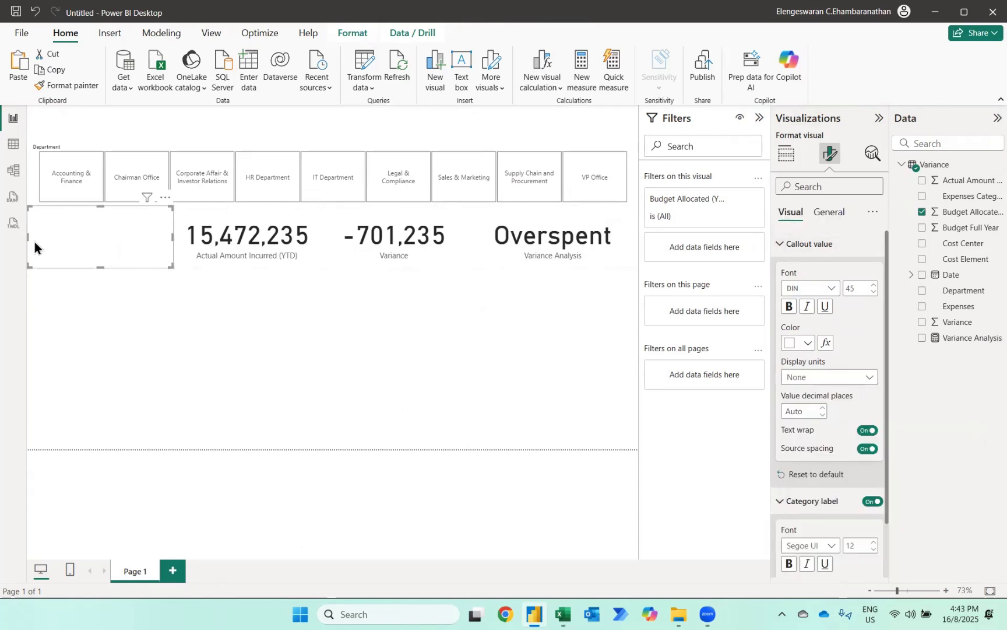
- Give the Budget Allocated (YTD) card a dark navy blue background
{"action": "left_click", "coordinate": [828, 212]}
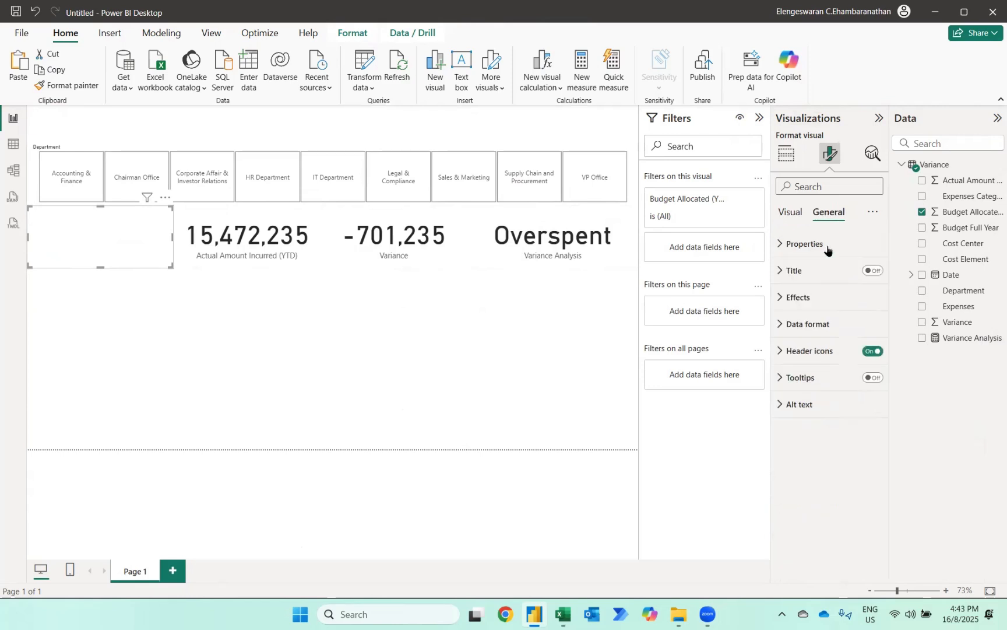
{"action": "left_click", "coordinate": [817, 296]}
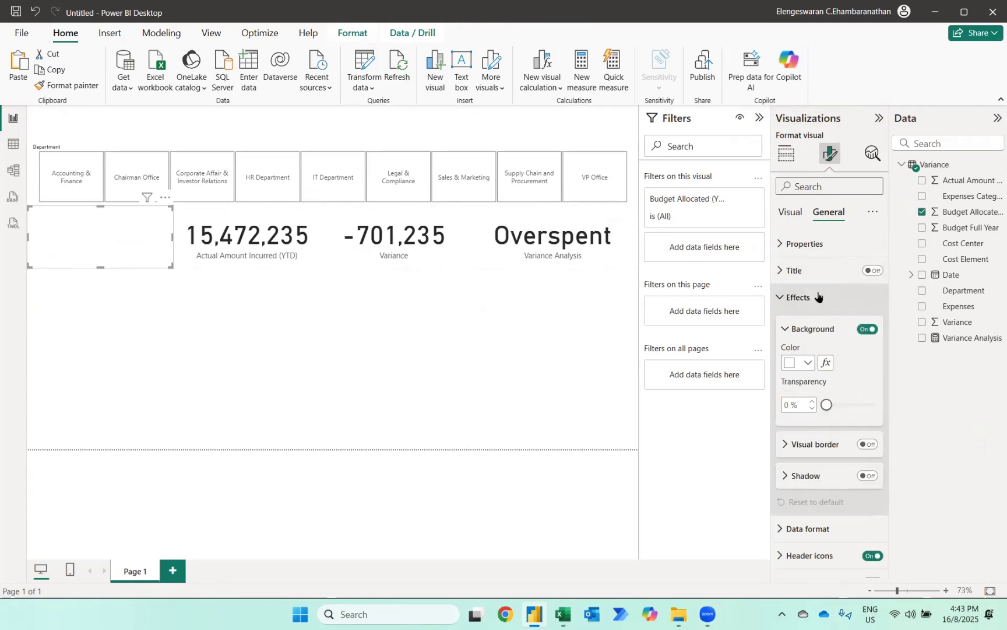
{"action": "left_click", "coordinate": [809, 362]}
{"action": "left_click", "coordinate": [853, 258]}
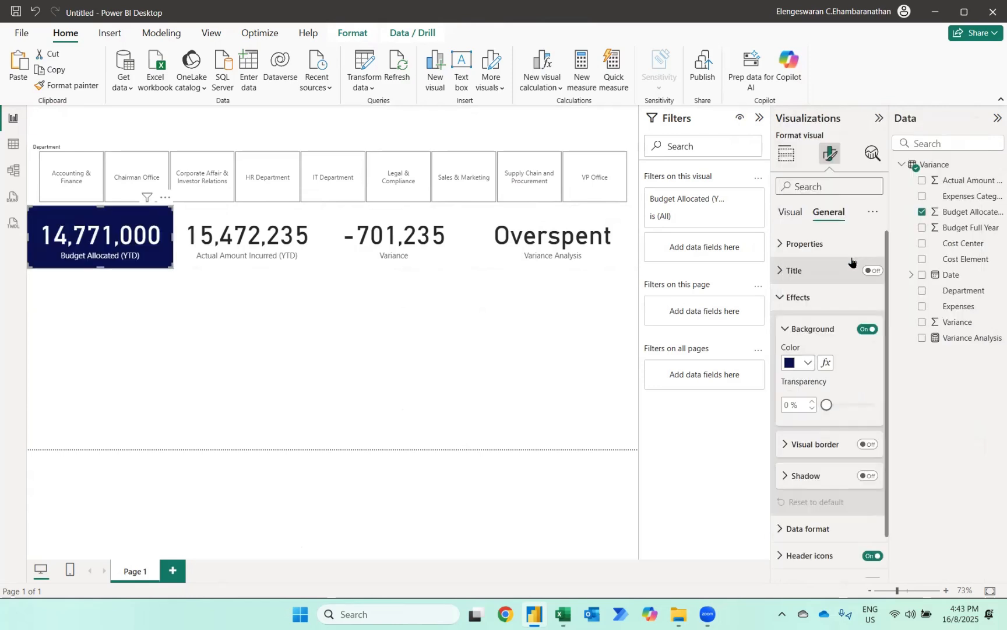
- Copy the Budget Allocated (YTD) card's formatting to the Actual Amount Incurred (YTD), Variance and Variance Analysis cards
{"action": "left_click", "coordinate": [74, 89]}
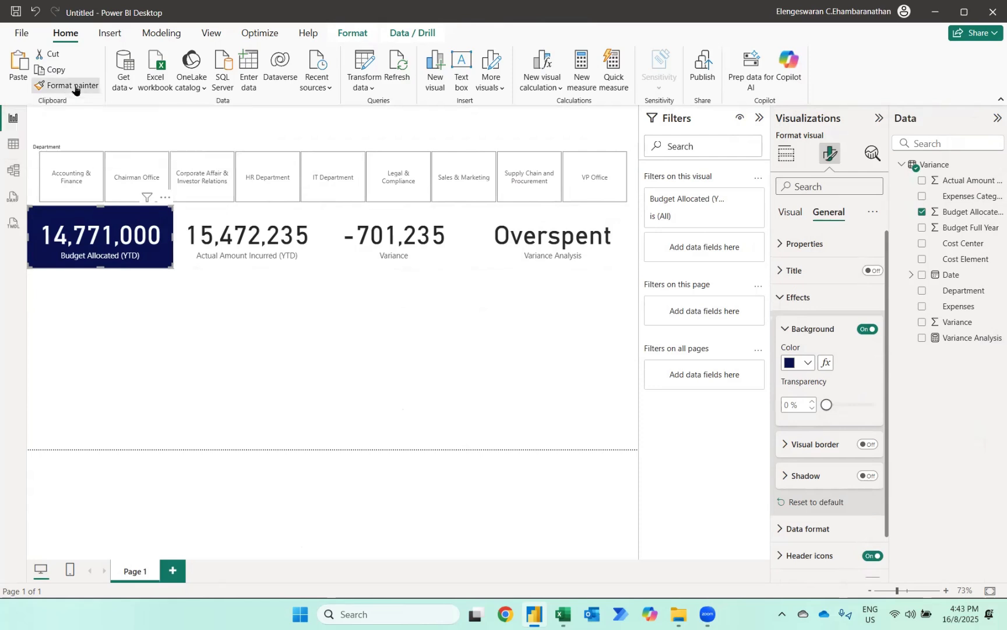
{"action": "left_click", "coordinate": [216, 228]}
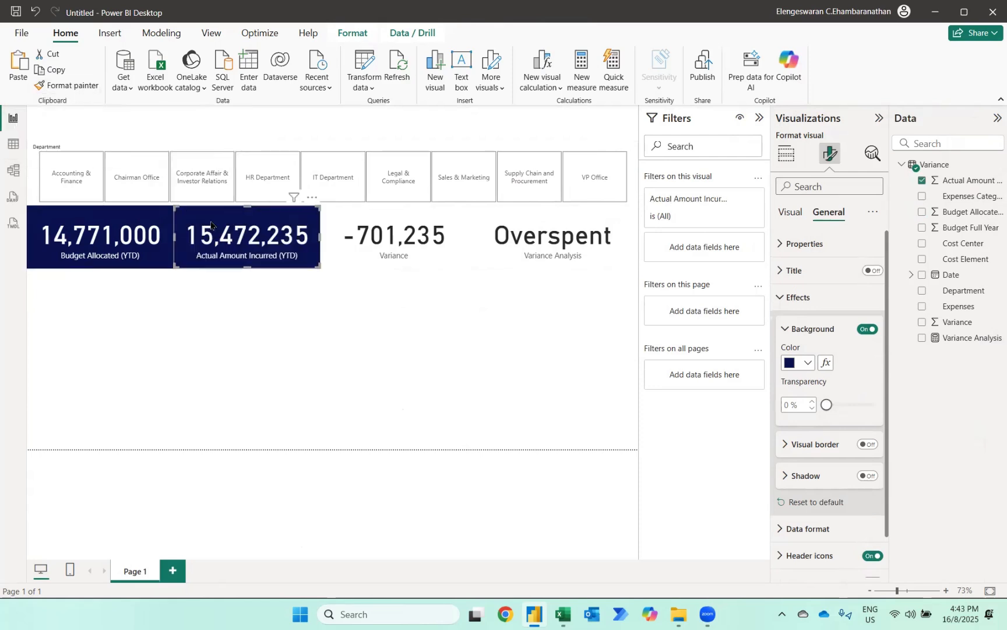
{"action": "left_click", "coordinate": [92, 87]}
{"action": "left_click", "coordinate": [420, 249]}
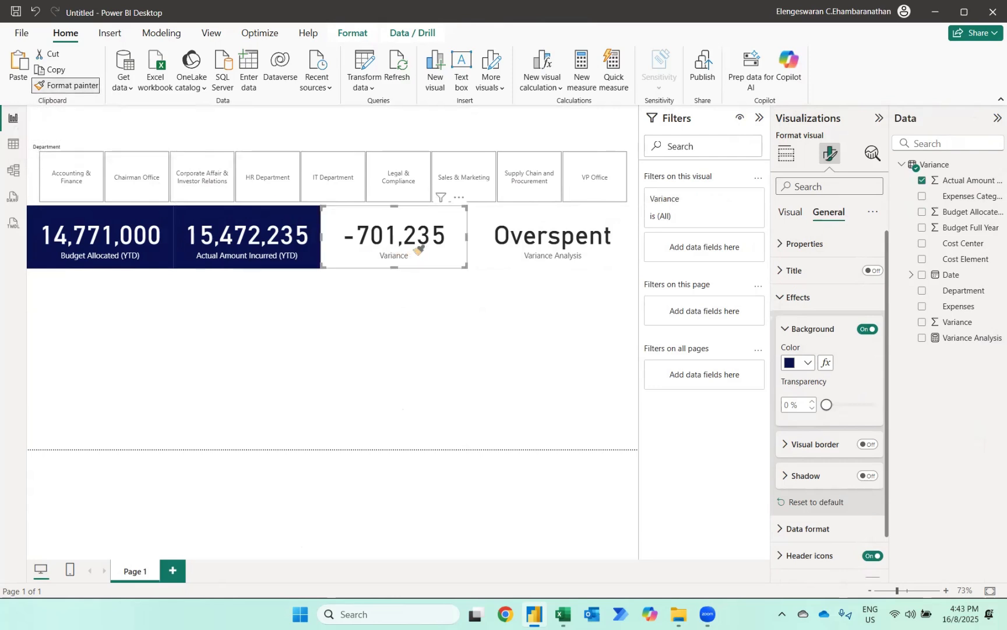
{"action": "left_click", "coordinate": [82, 86]}
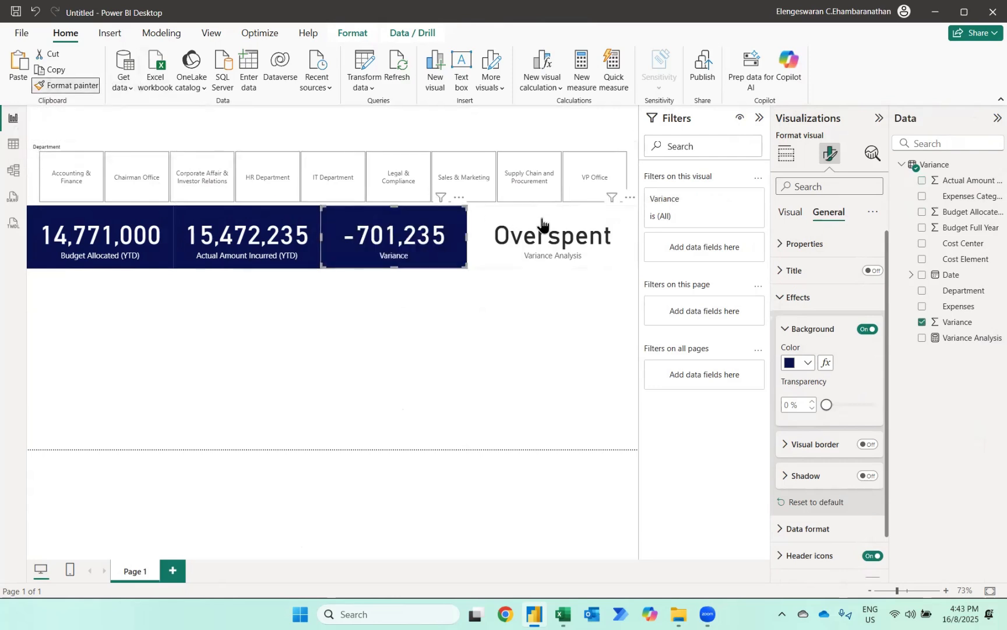
{"action": "left_click", "coordinate": [542, 222]}
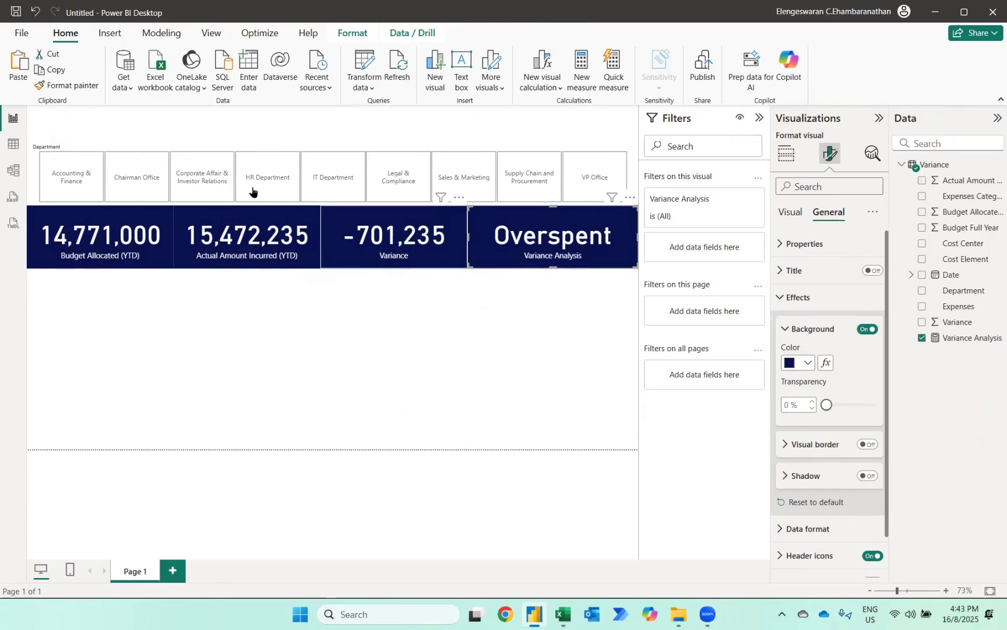
- Set the Variance field's format in the data model to Custom with the code #,0;(#,0) and return to the report
{"action": "left_click", "coordinate": [14, 171]}
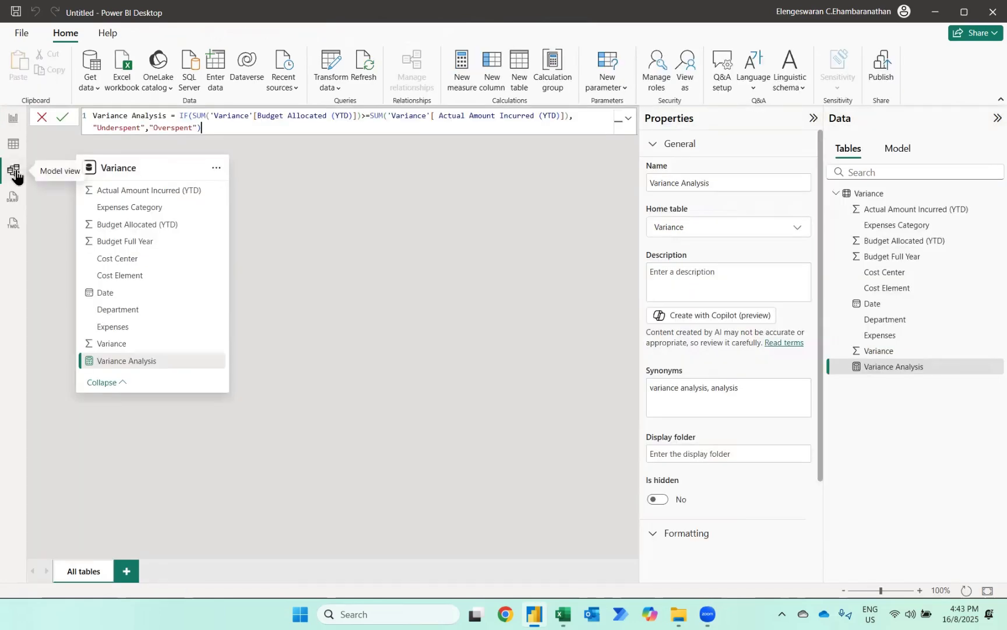
{"action": "left_click", "coordinate": [117, 346]}
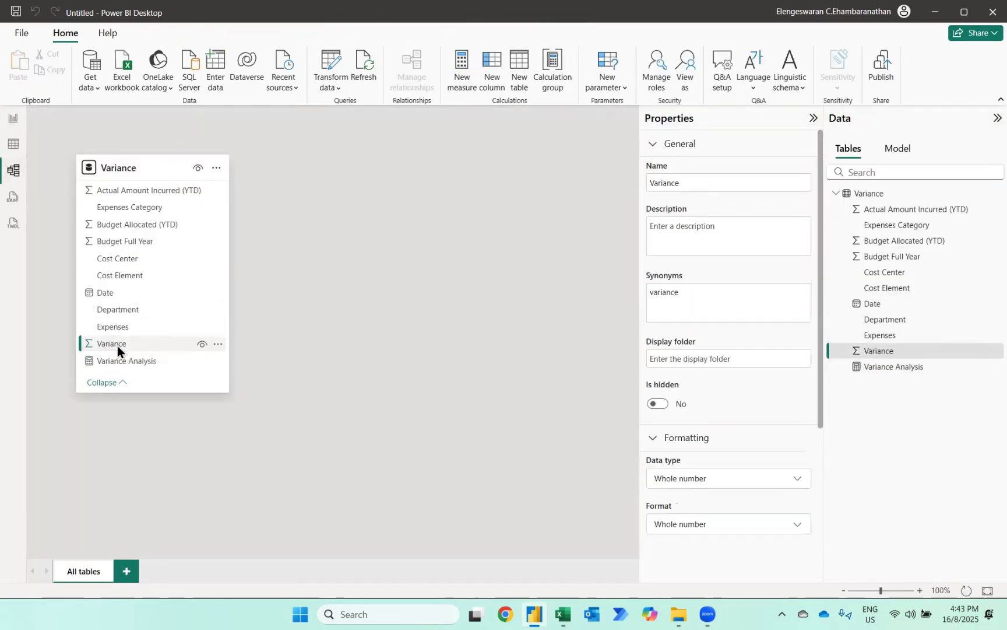
{"action": "scroll", "coordinate": [780, 491], "scroll_direction": "down", "scroll_amount": 2}
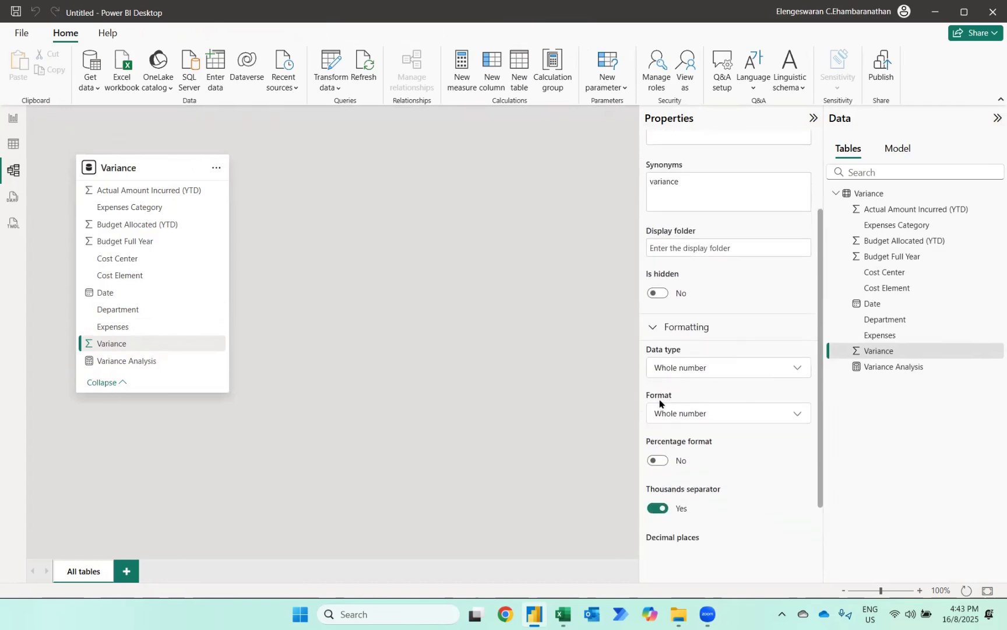
{"action": "left_click", "coordinate": [669, 415]}
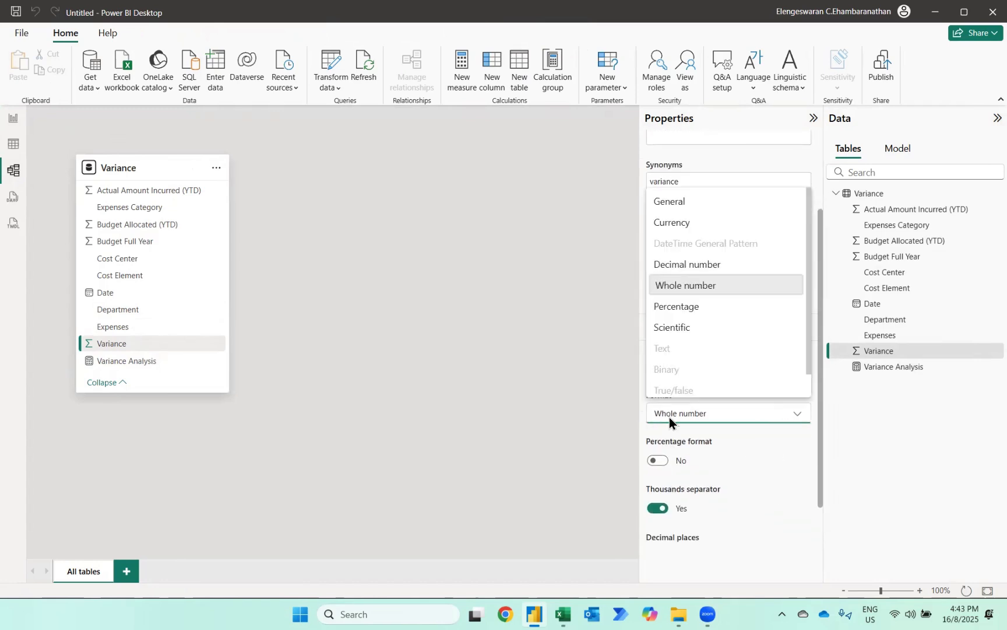
{"action": "scroll", "coordinate": [698, 286], "scroll_direction": "down", "scroll_amount": 1}
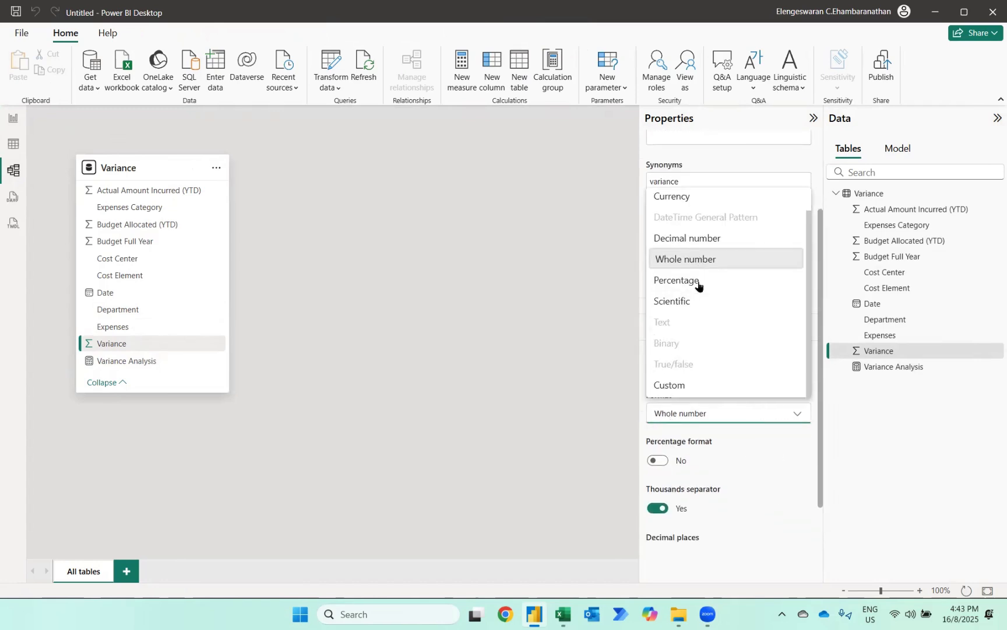
{"action": "left_click", "coordinate": [676, 385]}
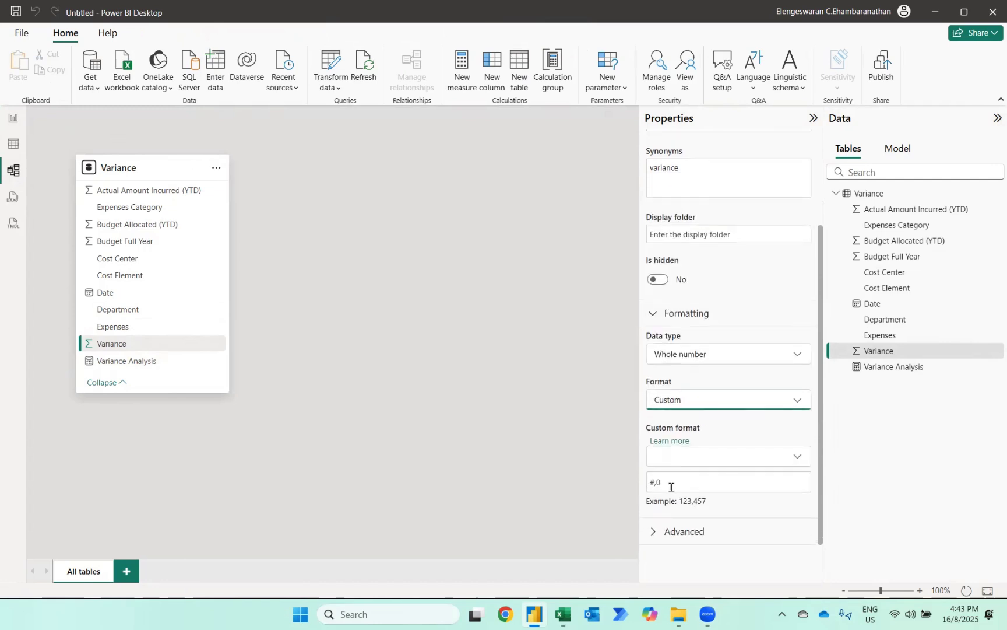
{"action": "left_click", "coordinate": [670, 486]}
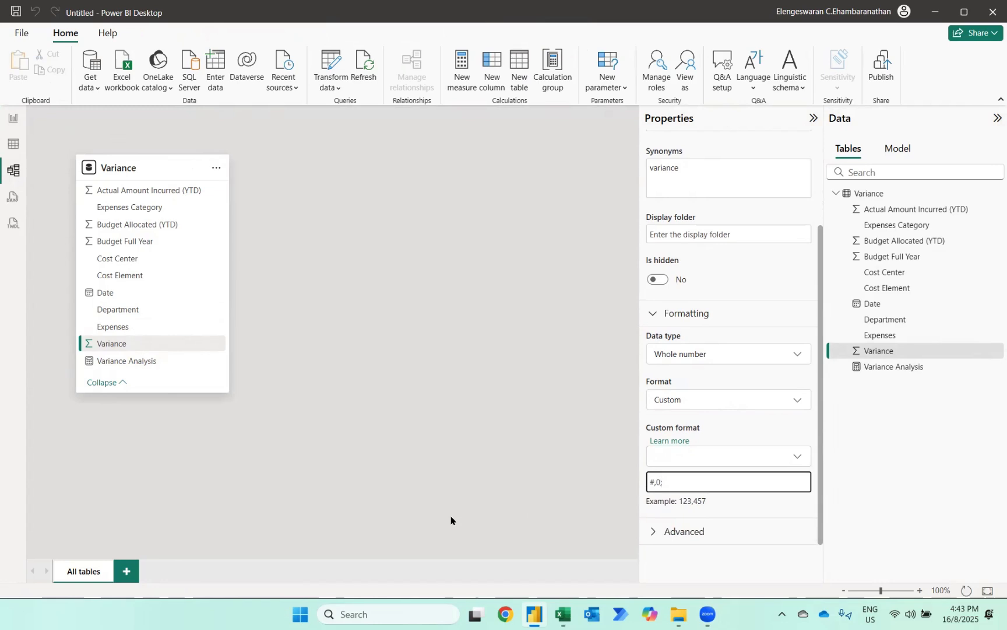
{"action": "type", "text": ";(#,0"}
{"action": "left_click", "coordinate": [14, 121]}
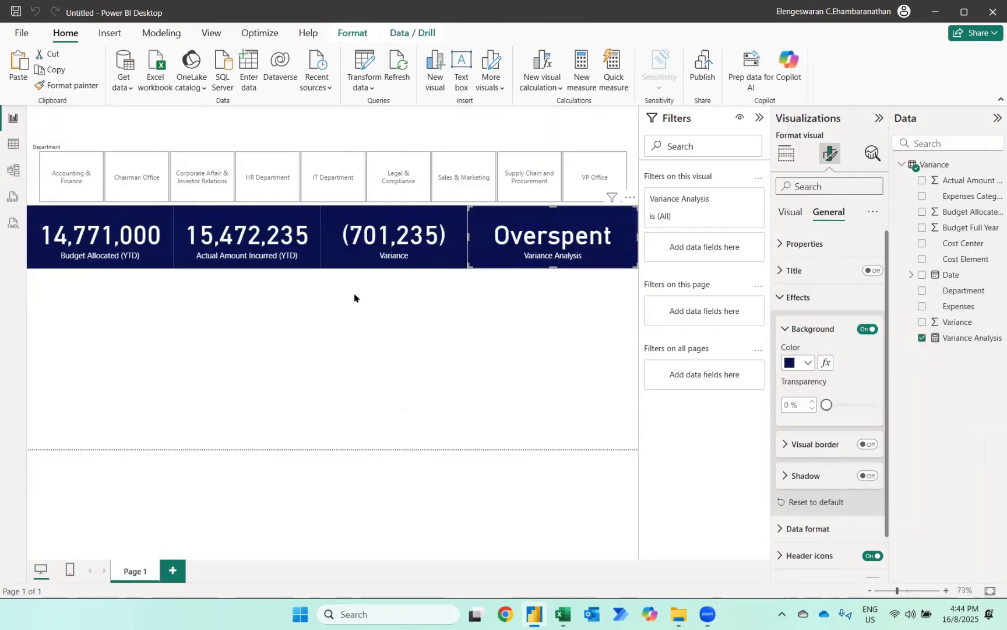
- Add a table of Expenses Category and enlarge it to fill the space from the cards down to the page's lower edge
{"action": "left_click", "coordinate": [354, 298]}
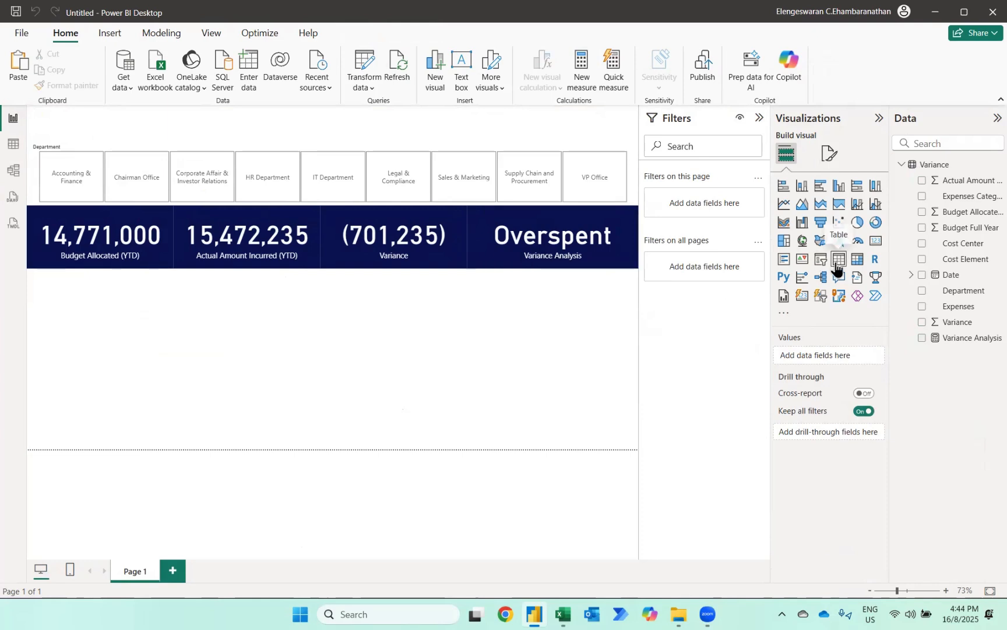
{"action": "left_click", "coordinate": [924, 198]}
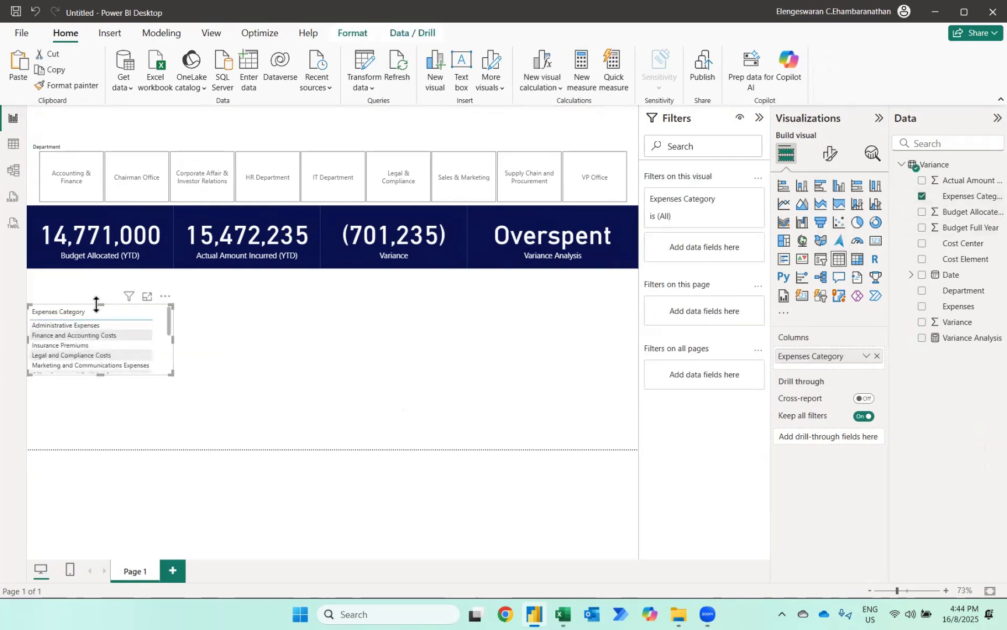
{"action": "left_click_drag", "start_coordinate": [97, 304], "coordinate": [96, 269]}
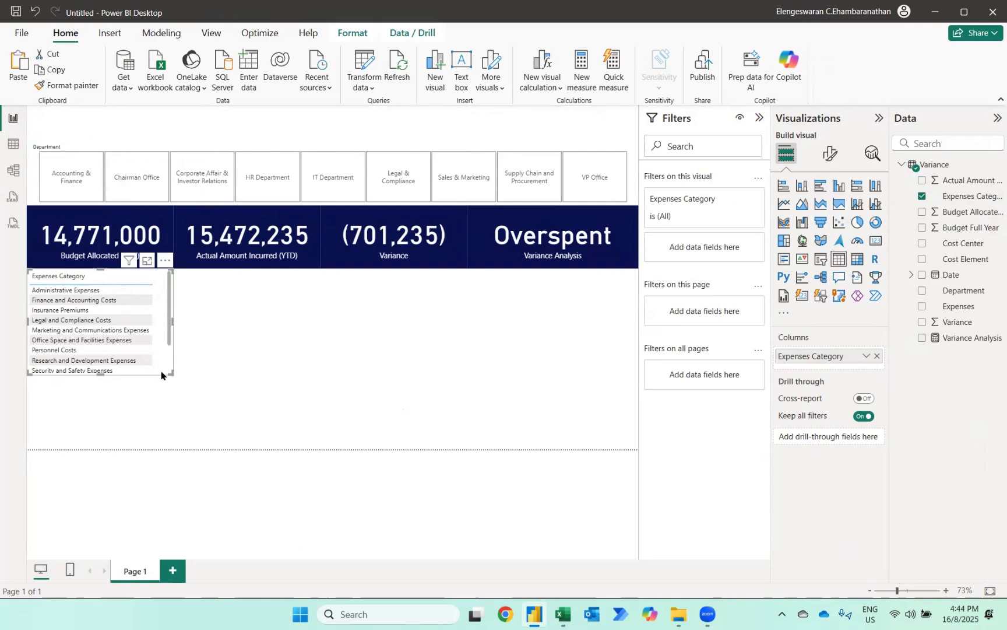
{"action": "left_click_drag", "start_coordinate": [161, 375], "coordinate": [409, 454]}
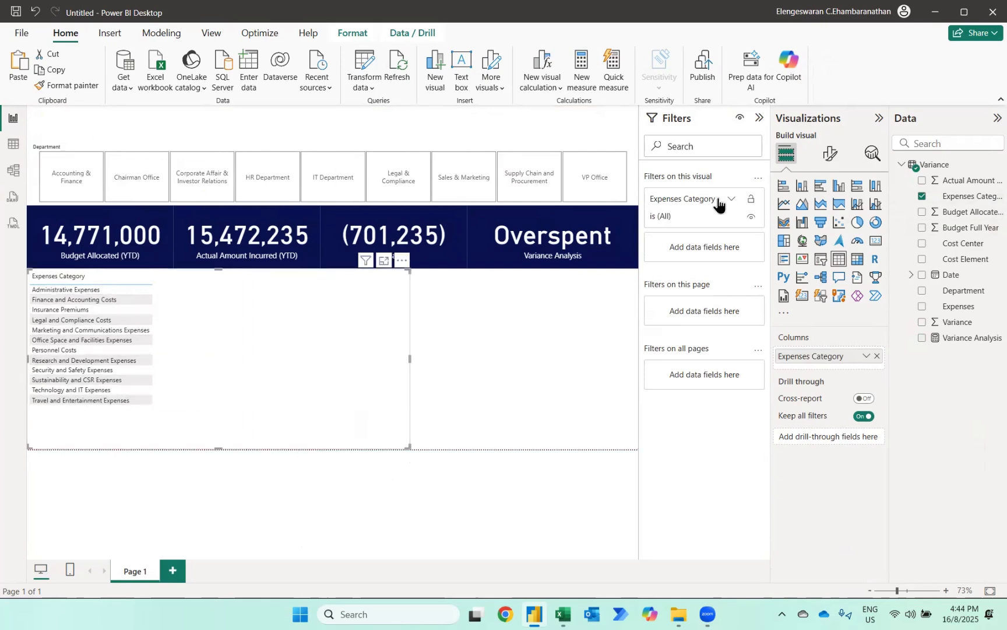
- Set the font size of the table's values and column headers to 12
{"action": "left_click", "coordinate": [831, 155]}
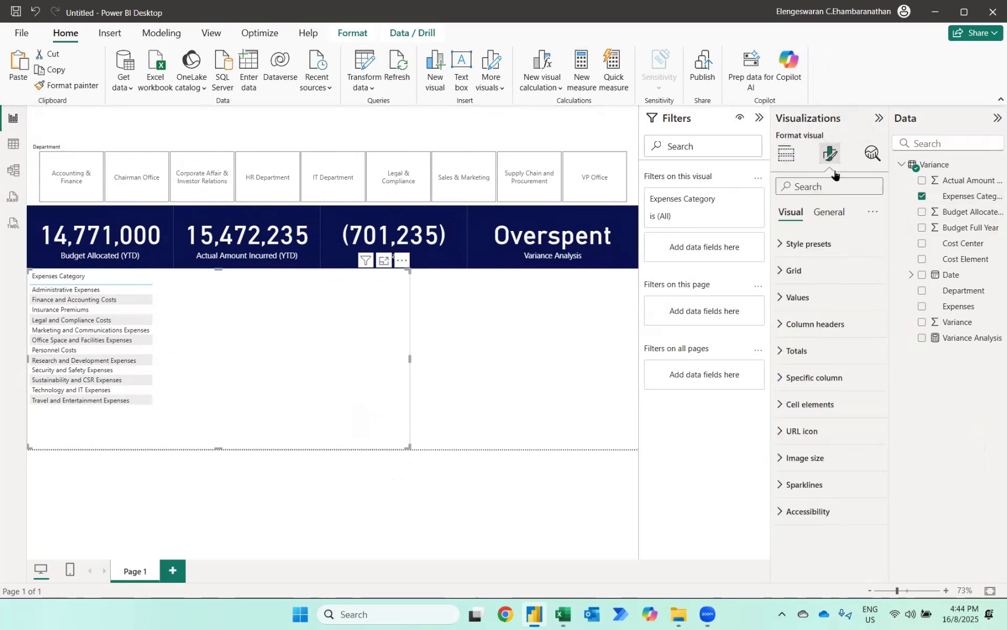
{"action": "left_click", "coordinate": [814, 298]}
{"action": "left_click", "coordinate": [862, 362]}
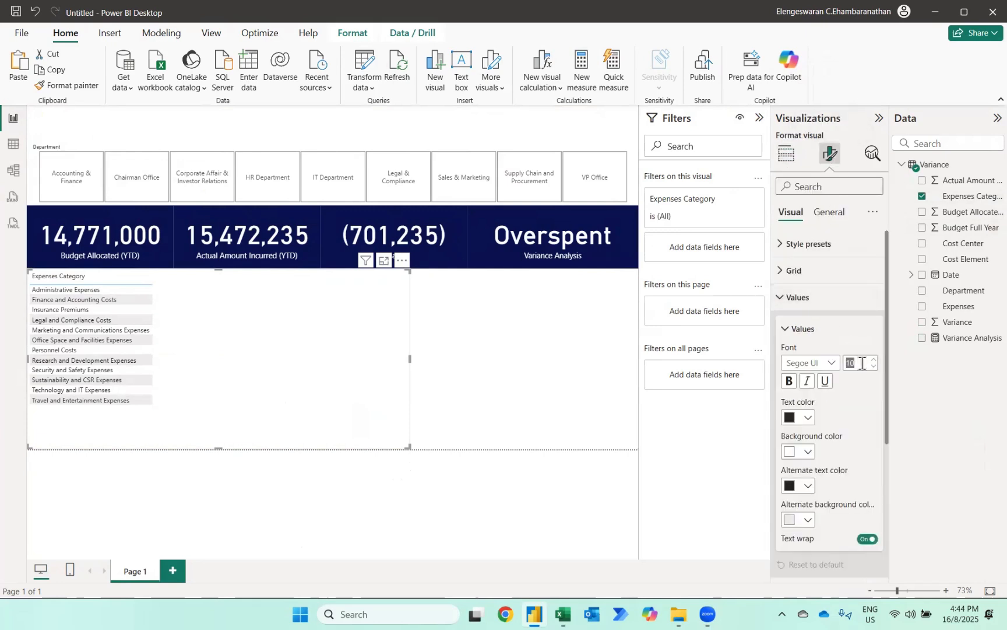
{"action": "type", "text": "12"}
{"action": "key", "text": "Return"}
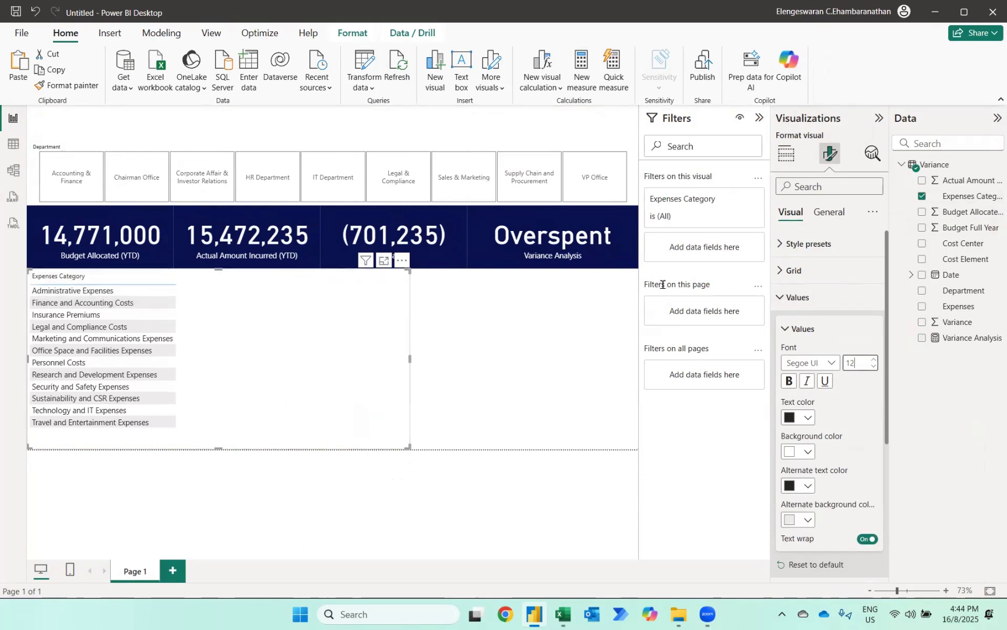
{"action": "left_click", "coordinate": [797, 302]}
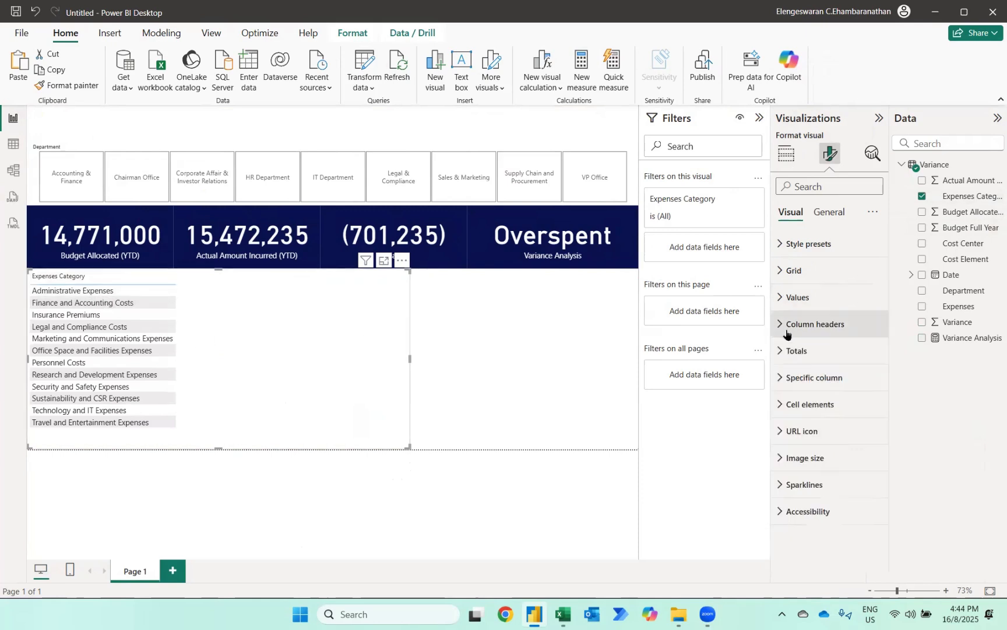
{"action": "left_click", "coordinate": [786, 326]}
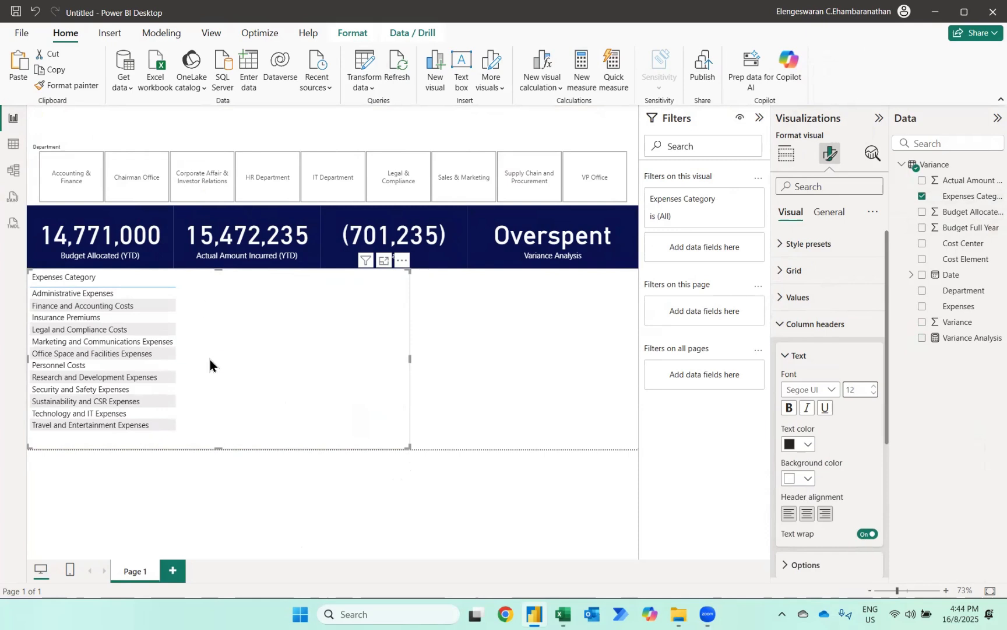
- Add Budget Allocated (YTD), Actual Amount Incurred (YTD), Variance and Variance Analysis to the table in that order
{"action": "left_click", "coordinate": [921, 213]}
{"action": "left_click", "coordinate": [922, 181]}
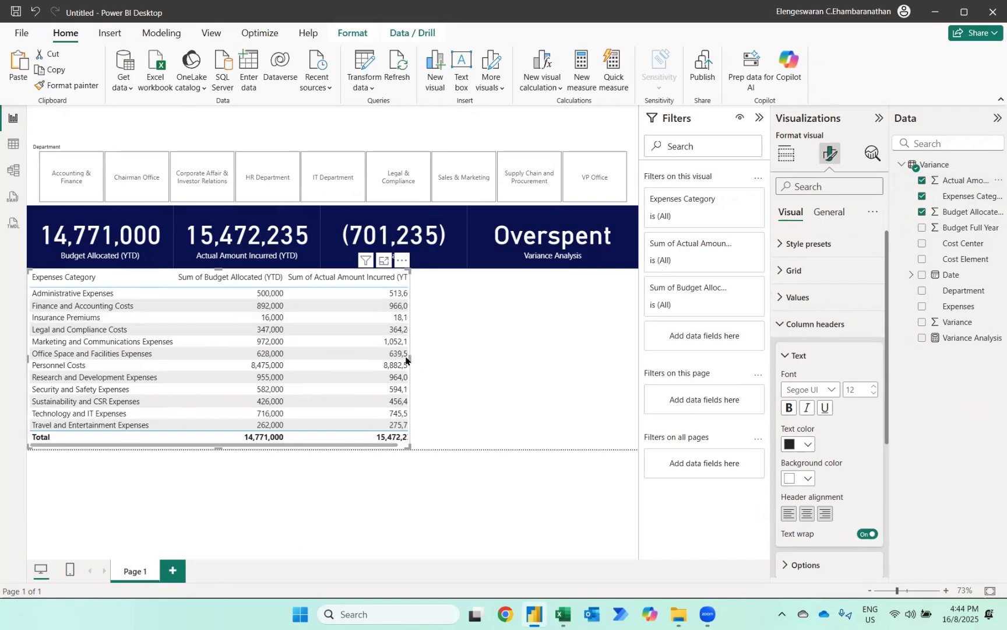
{"action": "left_click", "coordinate": [921, 322]}
{"action": "left_click", "coordinate": [922, 338]}
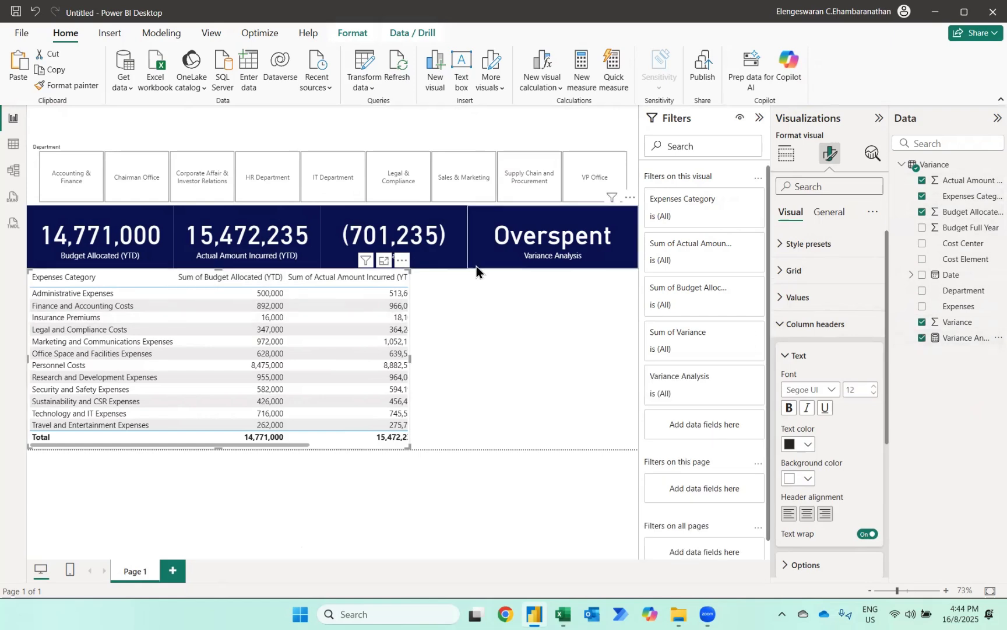
- Rename the table's budget column to Budget Allocated (YTD), removing the "Sum of" prefix
{"action": "left_click", "coordinate": [785, 155]}
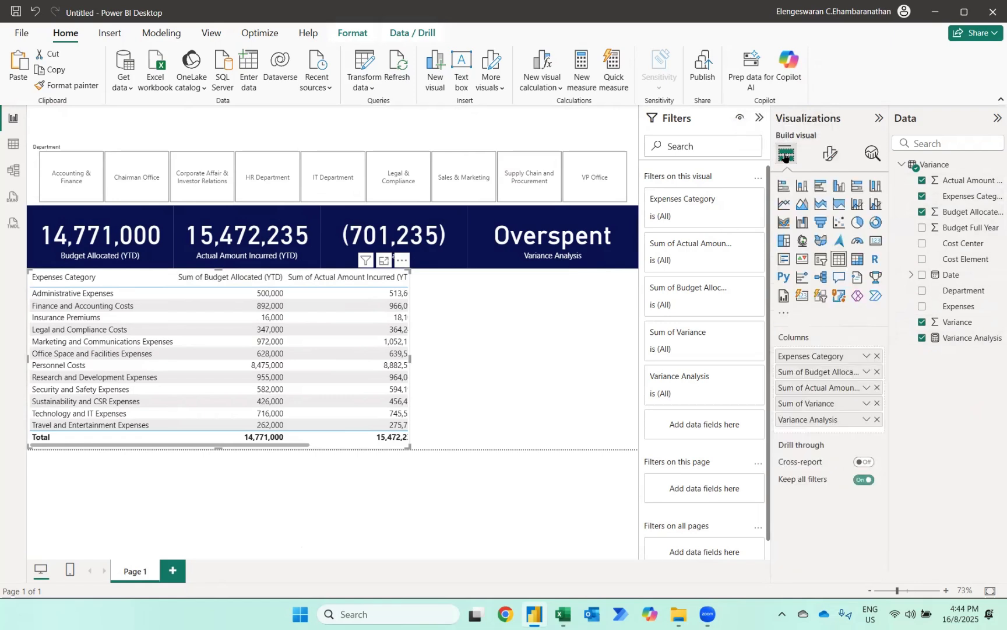
{"action": "double_click", "coordinate": [806, 369]}
{"action": "key", "text": "Home"}
{"action": "key", "text": "ctrl+shift+Right"}
{"action": "key", "text": "ctrl+shift+Right"}
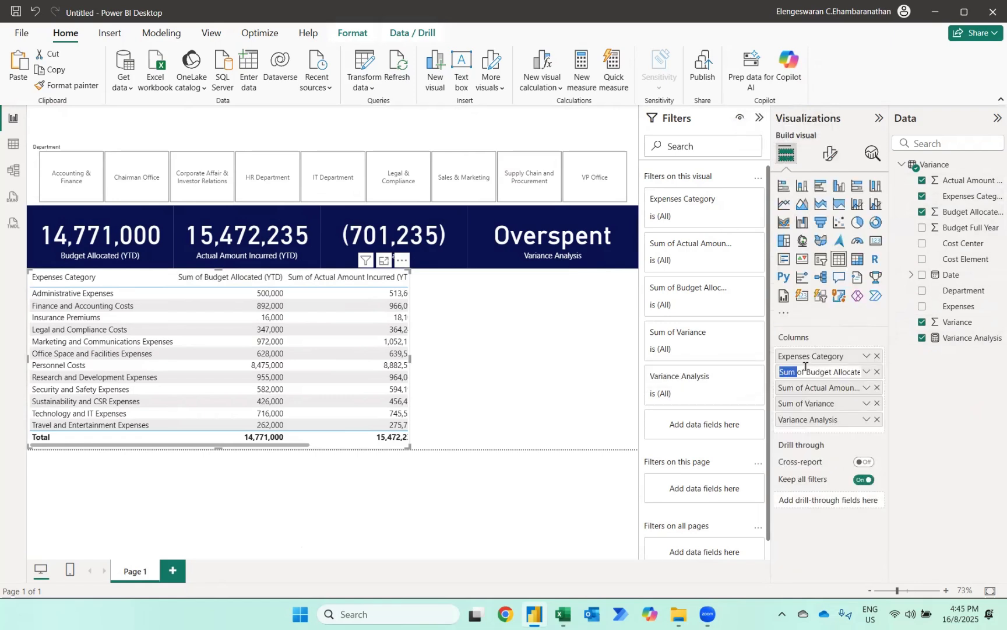
{"action": "key", "text": "BackSpace"}
{"action": "key", "text": "Return"}
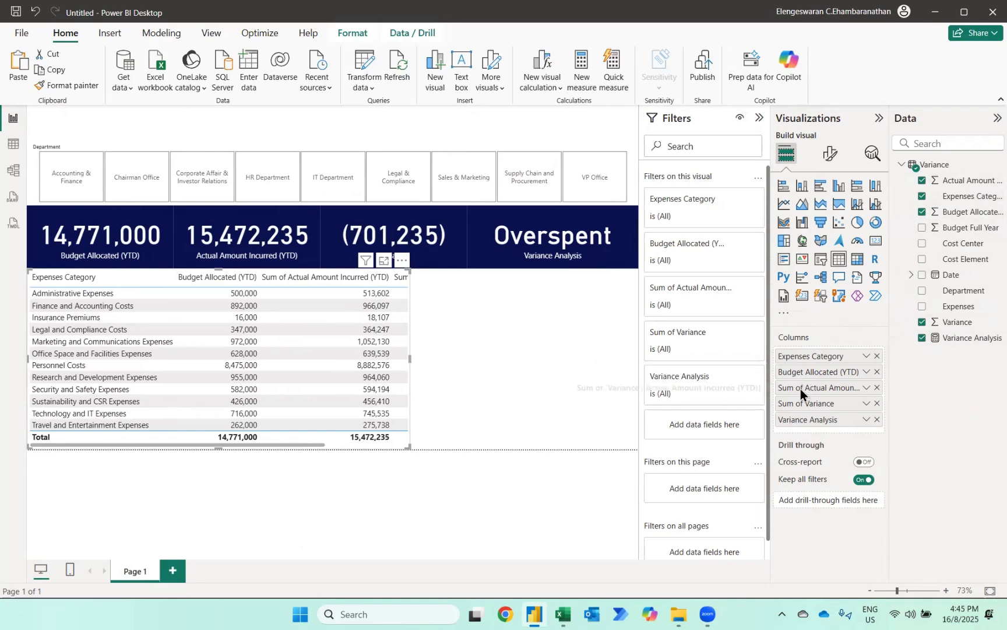
- Rename the table's actual amount column to Actual Amount Incurred (YTD), removing the "Sum of" prefix
{"action": "double_click", "coordinate": [800, 387]}
{"action": "key", "text": "Home"}
{"action": "key", "text": "ctrl+shift+Right"}
{"action": "key", "text": "ctrl+shift+Right"}
{"action": "key", "text": "BackSpace"}
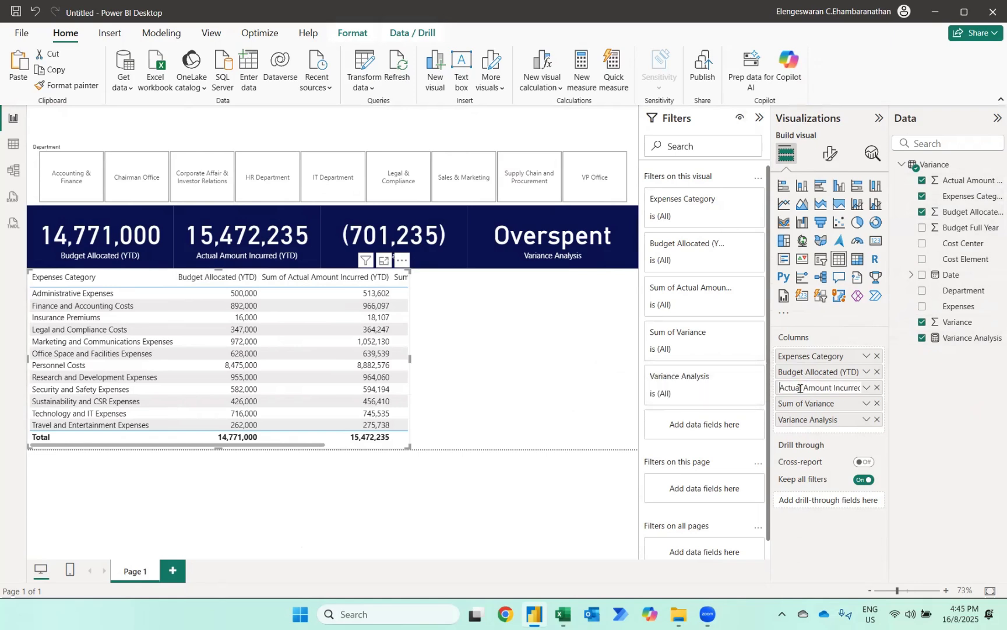
{"action": "key", "text": "Return"}
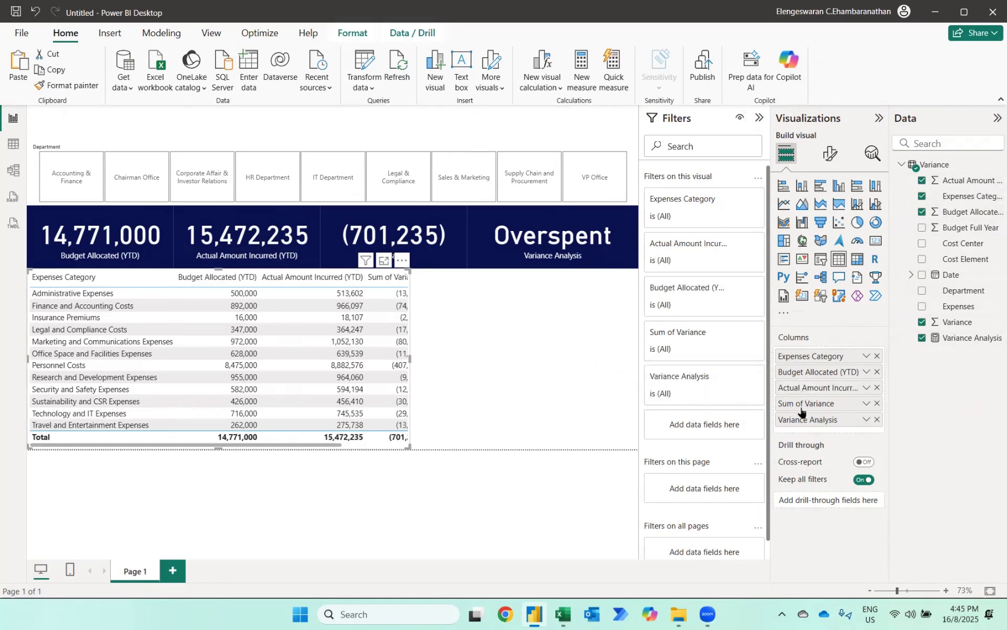
- Rename the table's Sum of Variance column to Variance and widen the table to fit the Variance Analysis column
{"action": "double_click", "coordinate": [800, 405]}
{"action": "key", "text": "Home"}
{"action": "key", "text": "ctrl+shift+Right"}
{"action": "key", "text": "ctrl+shift+Right"}
{"action": "key", "text": "BackSpace"}
{"action": "key", "text": "Return"}
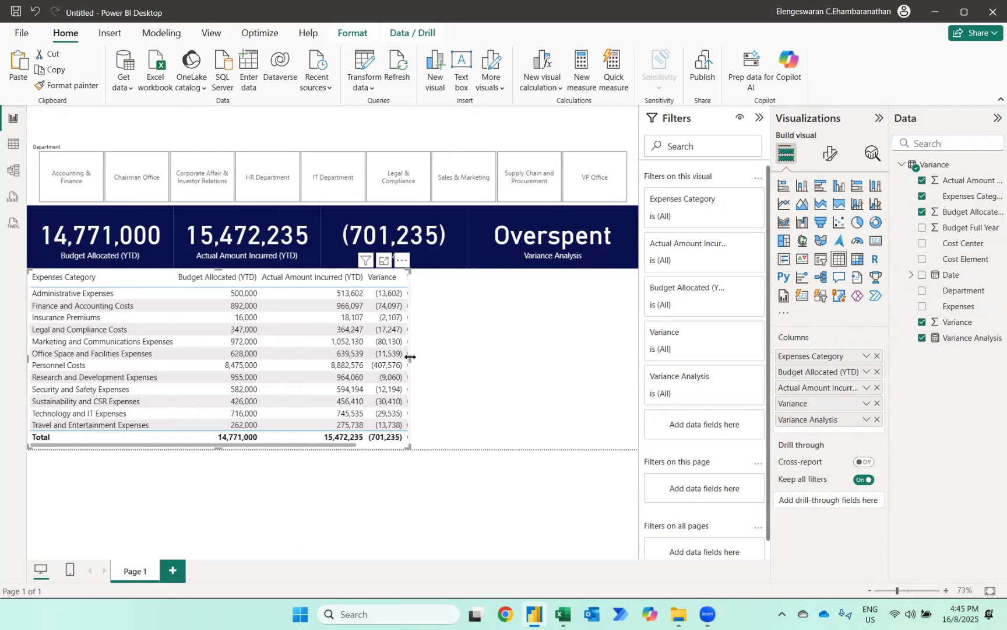
{"action": "left_click_drag", "start_coordinate": [408, 363], "coordinate": [473, 362]}
{"action": "left_click", "coordinate": [511, 368]}
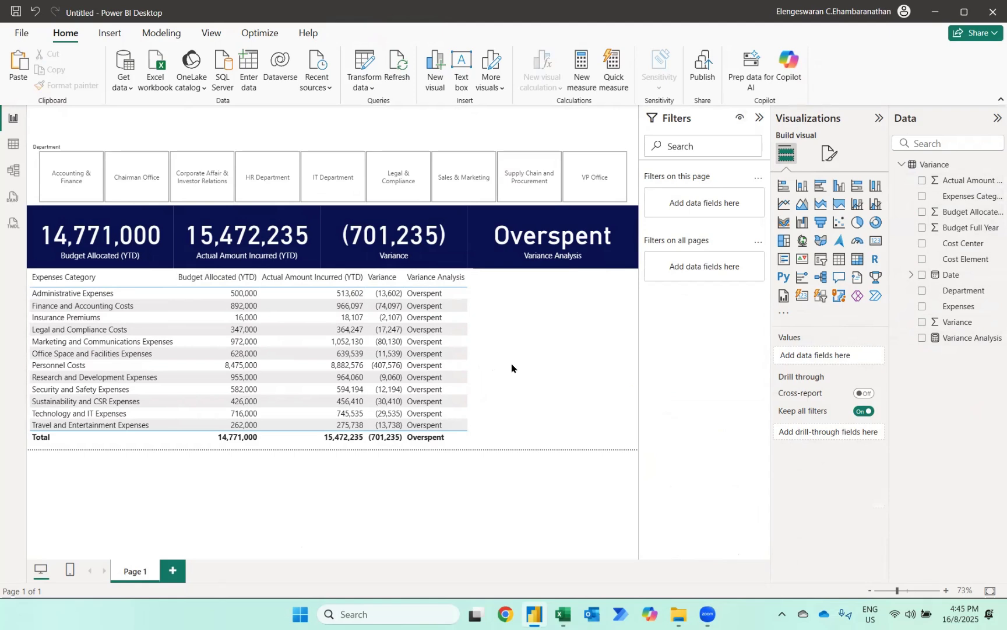
- Filter by Accounting & Finance, Chairman Office, and Corporate Affair & Investor Relations in turn, and sort the table by Variance in descending order
{"action": "left_click", "coordinate": [69, 181]}
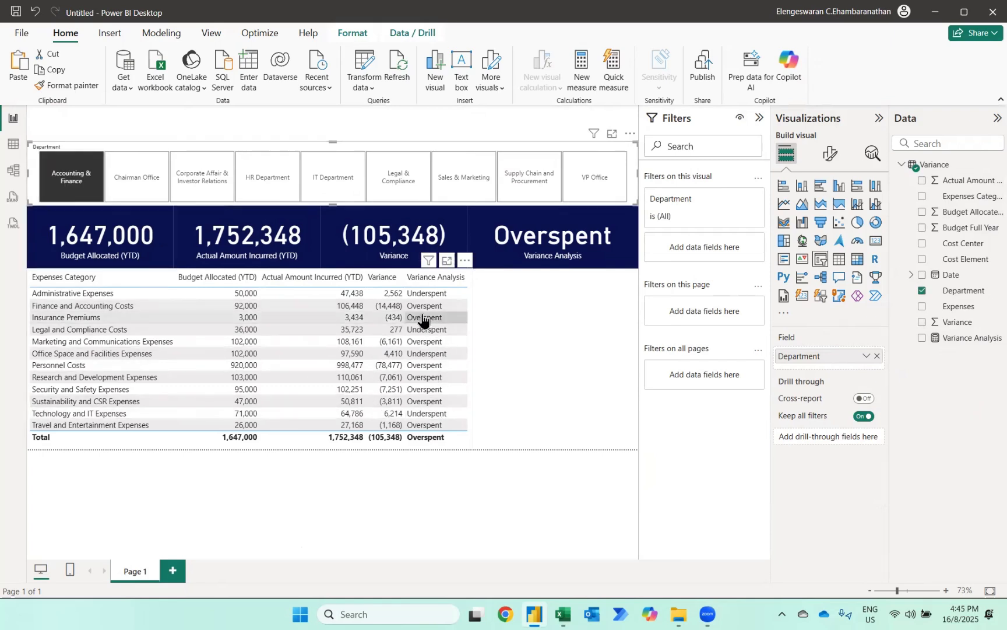
{"action": "left_click", "coordinate": [145, 185]}
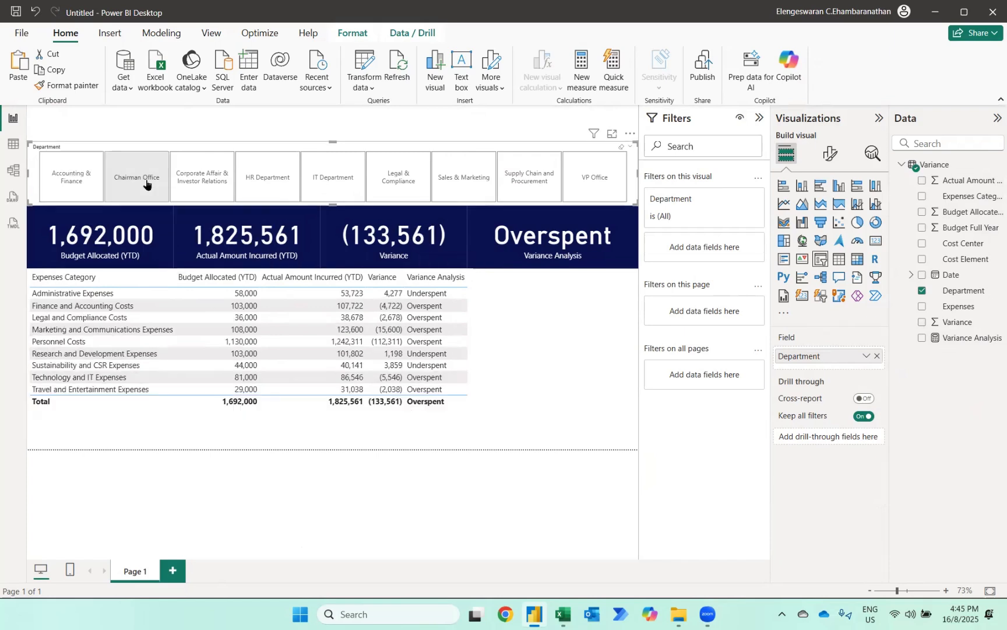
{"action": "left_click", "coordinate": [197, 186]}
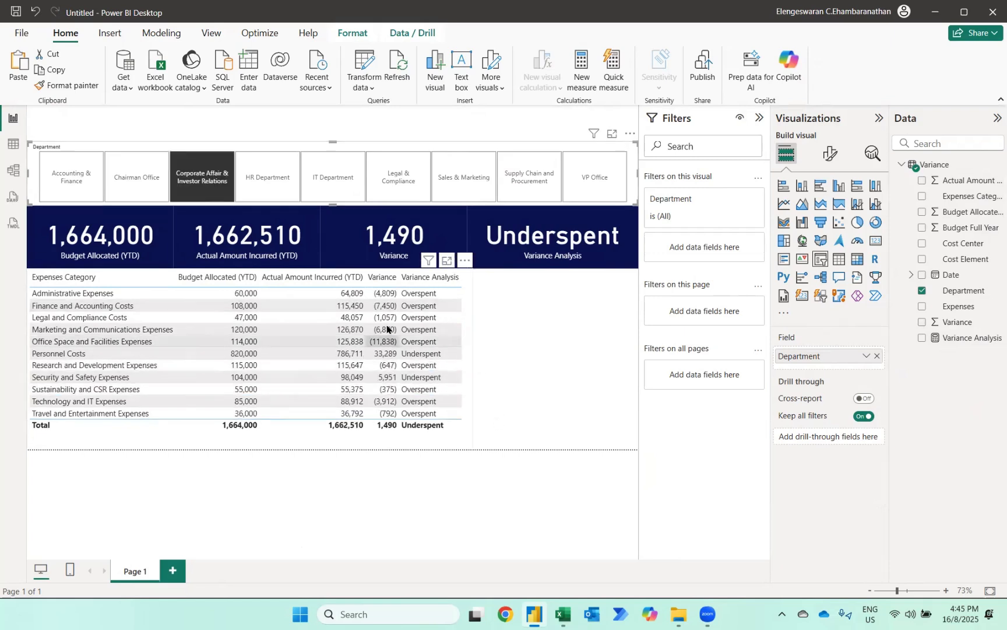
{"action": "left_click", "coordinate": [372, 284]}
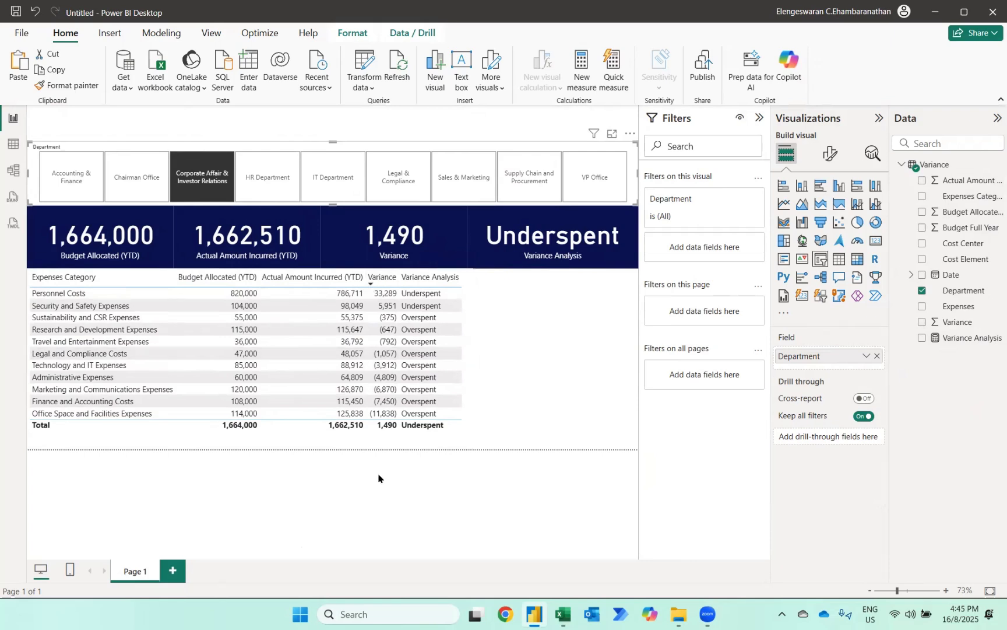